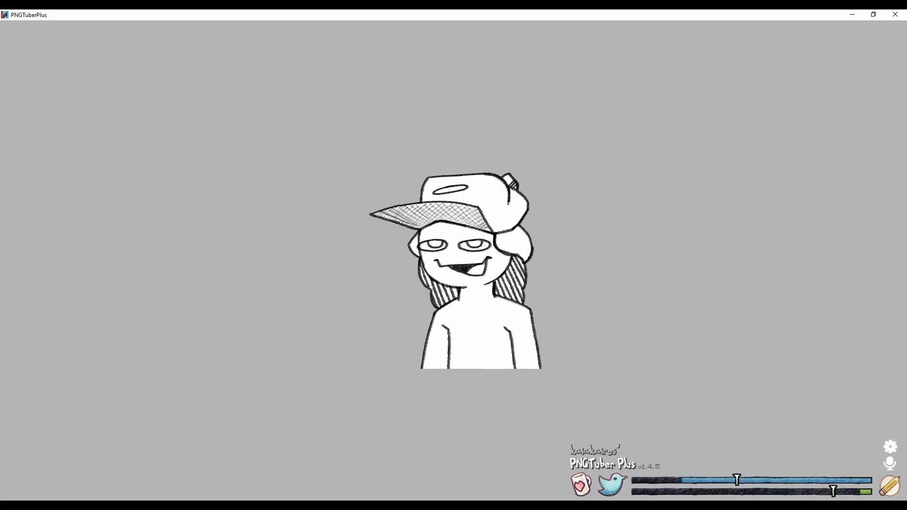
- Try the blue and magenta backgrounds, and set the background to a custom light grey
left_click(890, 463)
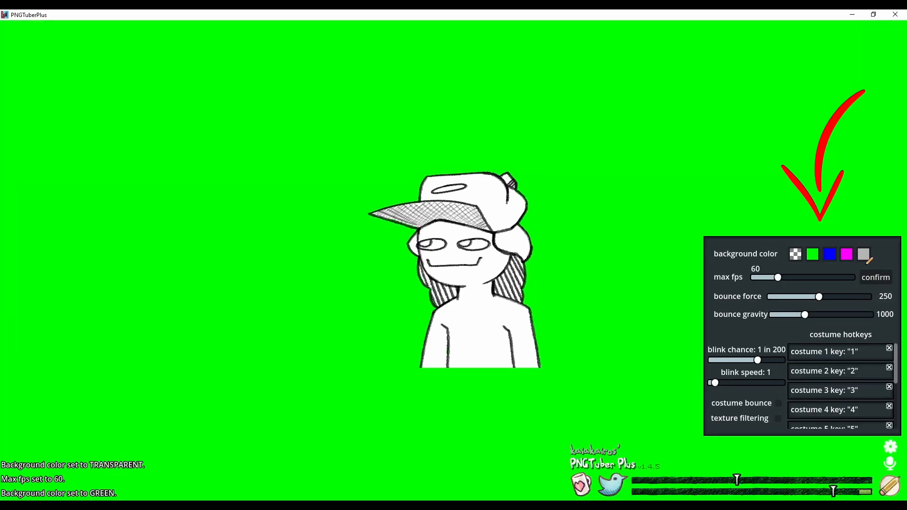
left_click(829, 254)
left_click(847, 254)
left_click(863, 254)
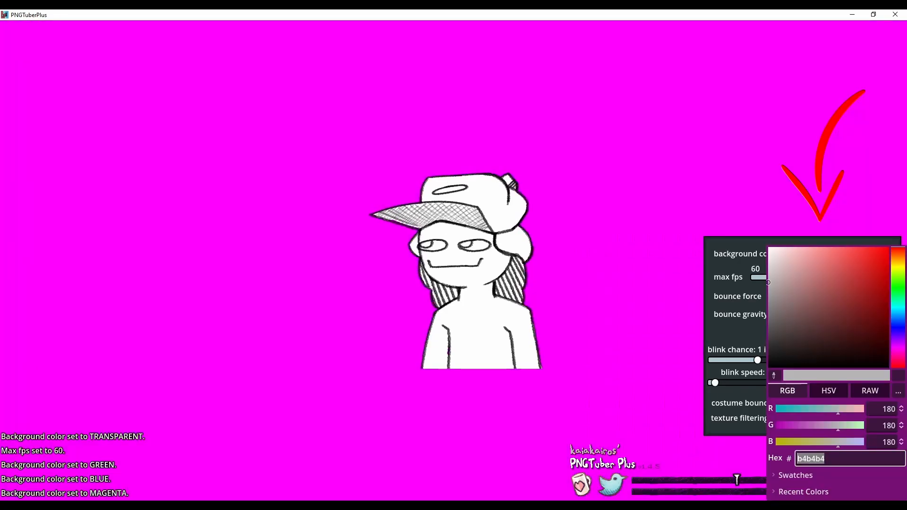
left_click(768, 283)
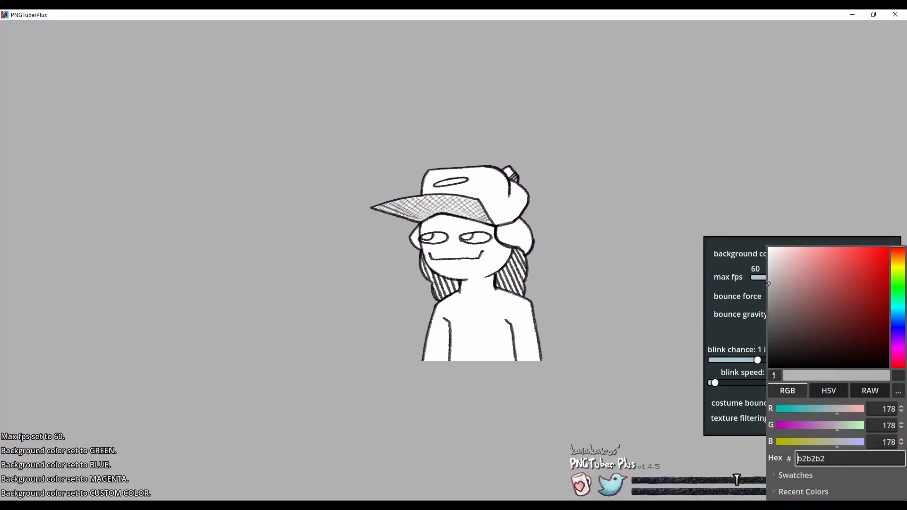
left_click(764, 278)
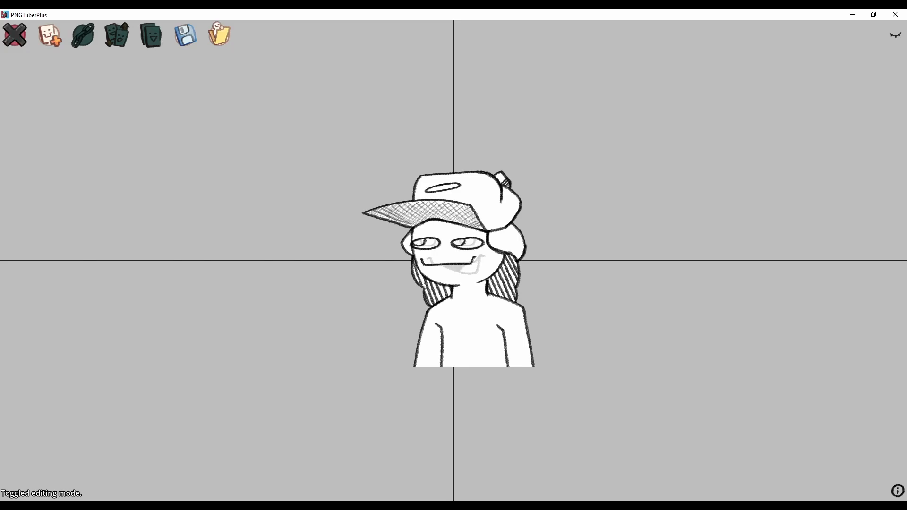
- Open the program's user folder in the file explorer and add the layer_avatar_obs folder to it
mouse_move(897, 491)
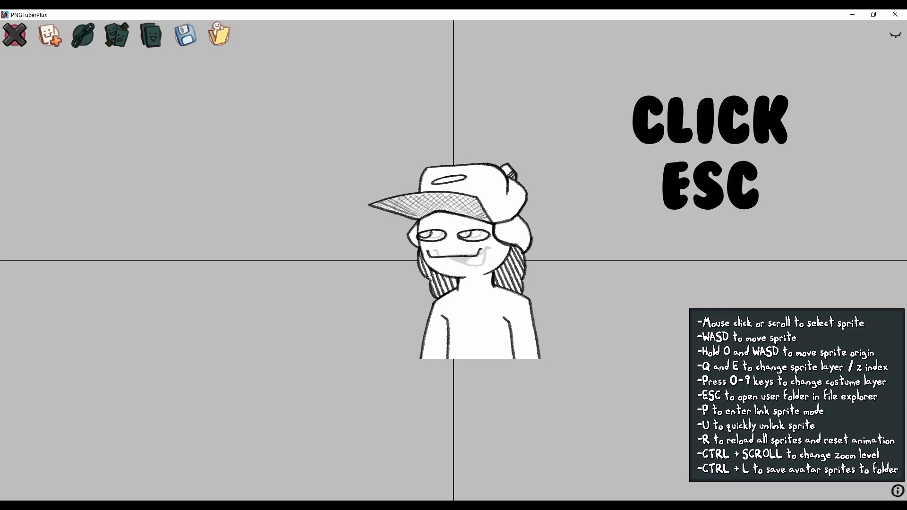
key("Escape")
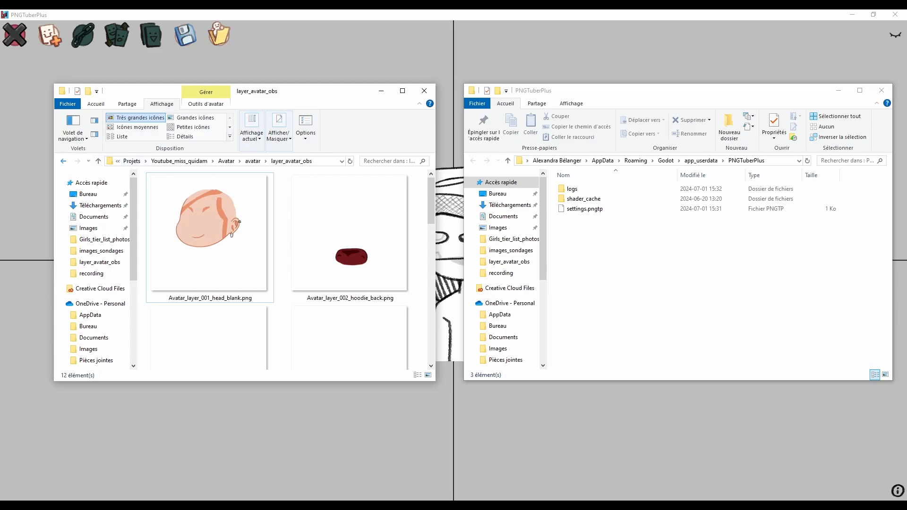
key("alt+Left")
left_click_drag(177, 189, 612, 260)
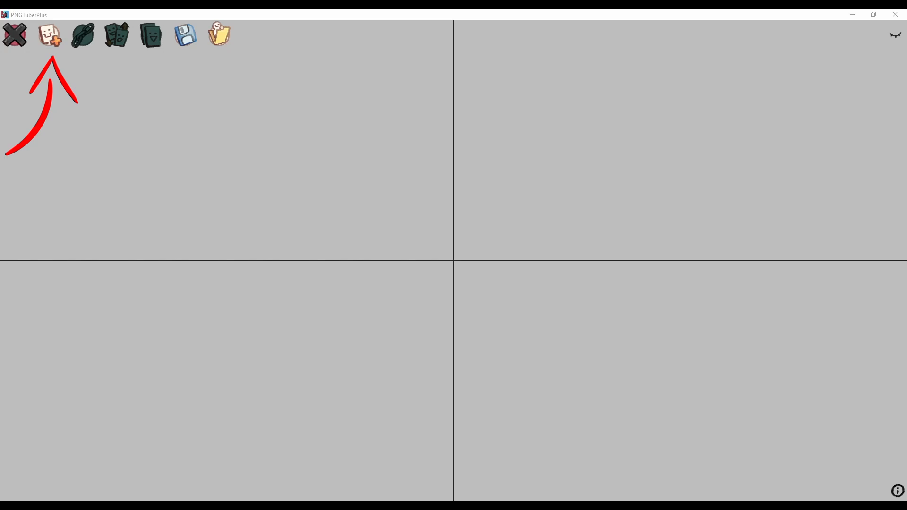
- Add the image Avatar_layer_001_head_blank.png from the layer_avatar_obs folder
left_click(49, 35)
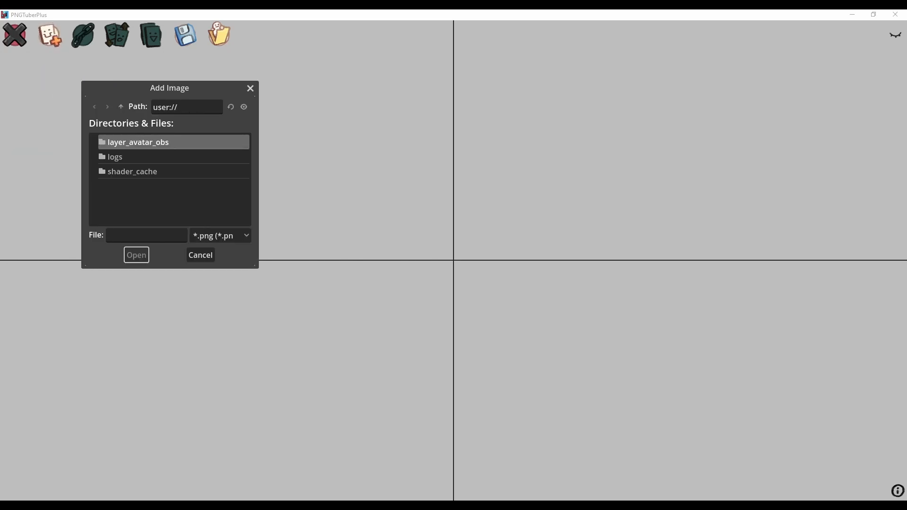
double_click(189, 143)
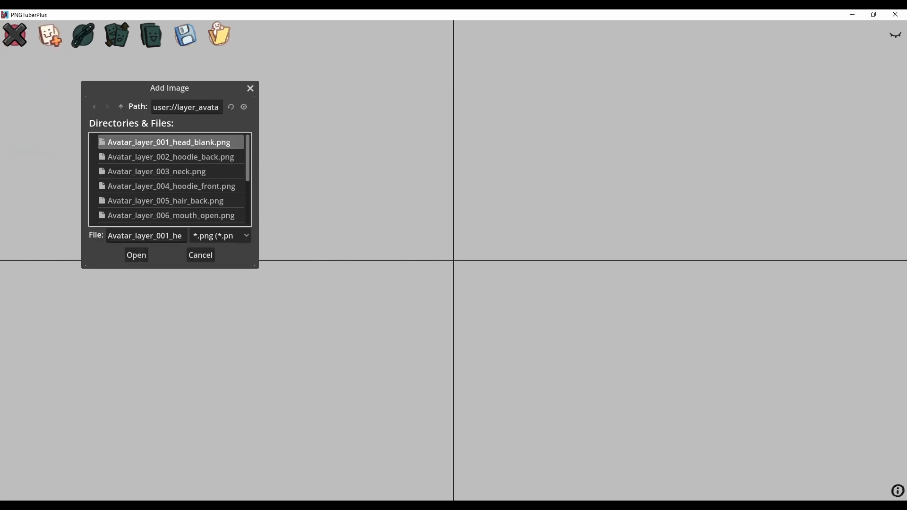
double_click(189, 143)
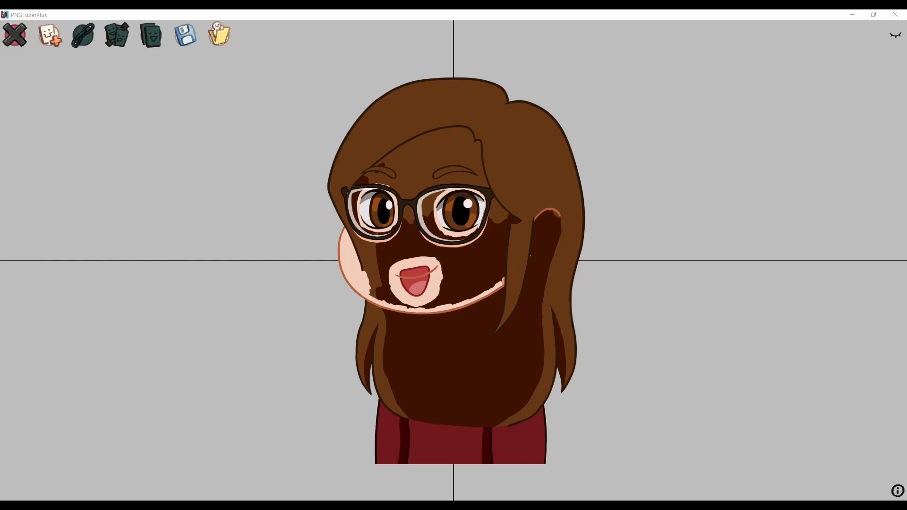
- Go through the hair, mouth, head, hoodie and neck sprites to check which layer each one is on
left_click(453, 369)
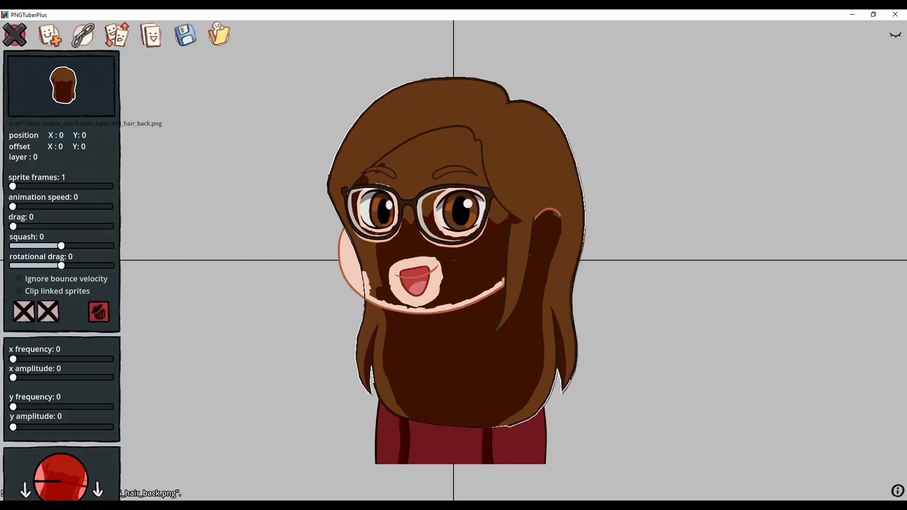
left_click(416, 277)
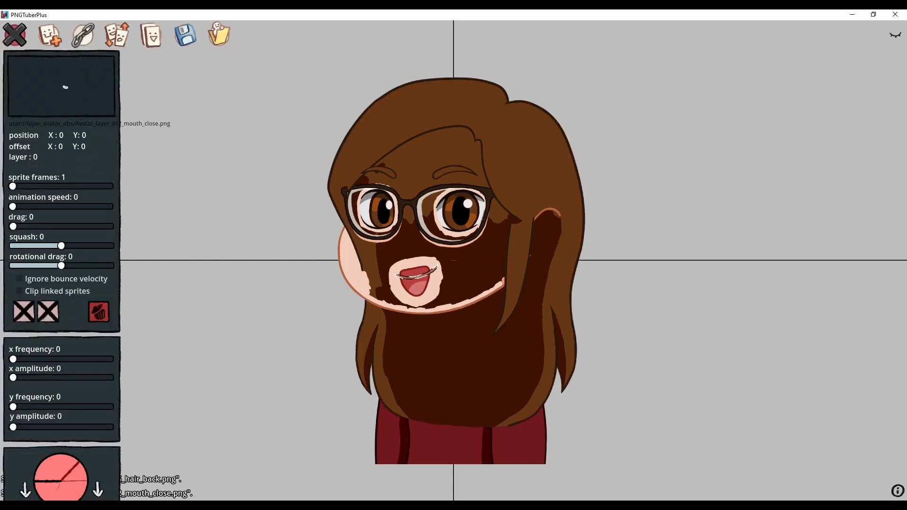
scroll(453, 283, "down", 3)
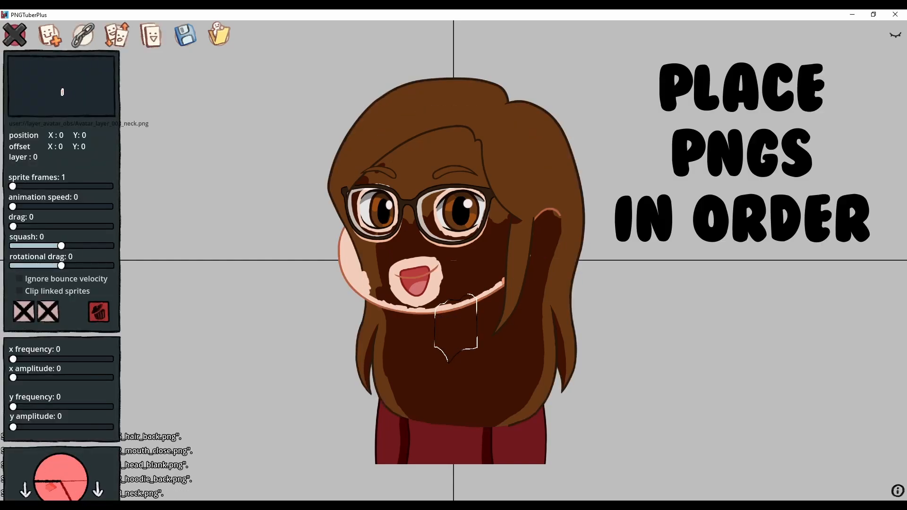
scroll(454, 283, "down", 2)
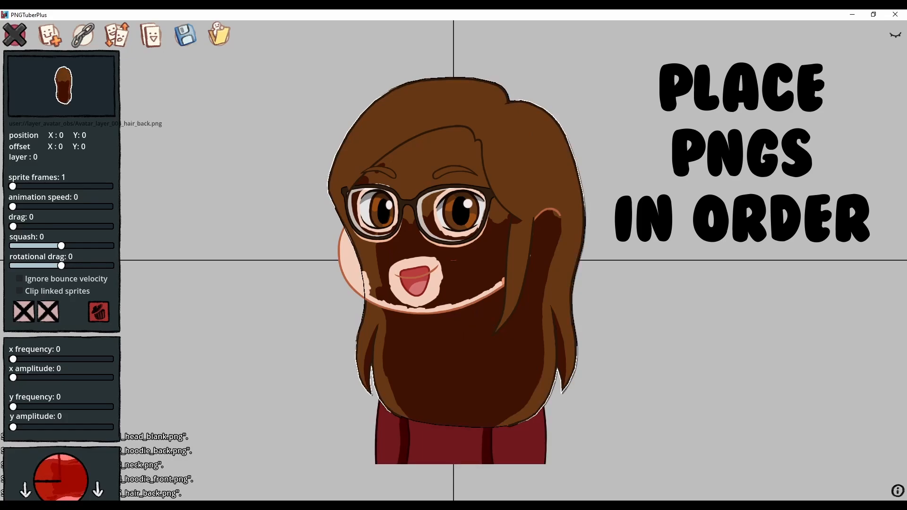
scroll(453, 284, "up", 1)
scroll(454, 283, "up", 1)
scroll(453, 283, "down", 1)
scroll(453, 283, "up", 1)
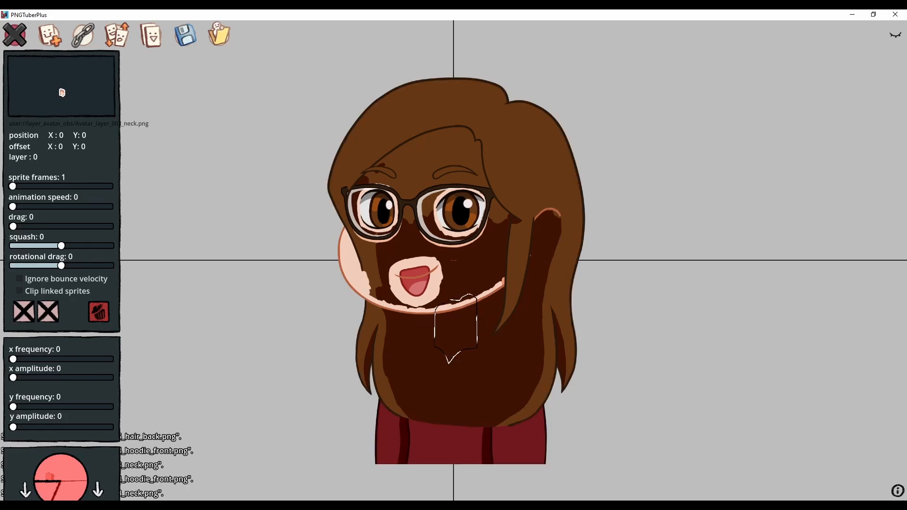
scroll(453, 283, "up", 2)
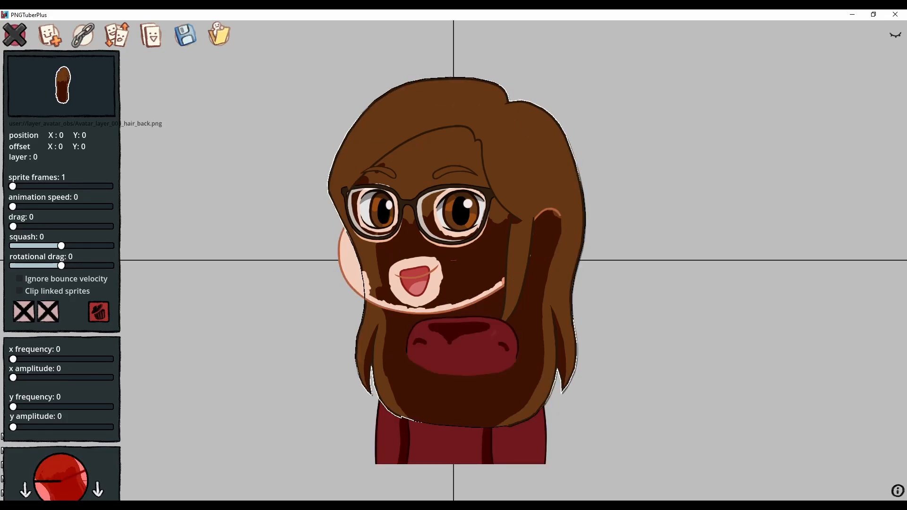
- Raise the hair_back sprite to layer 1 and the neck sprite to layer 2
key("bracketright")
scroll(454, 284, "down", 2)
key("bracketright")
key("bracketleft")
scroll(454, 283, "down", 3)
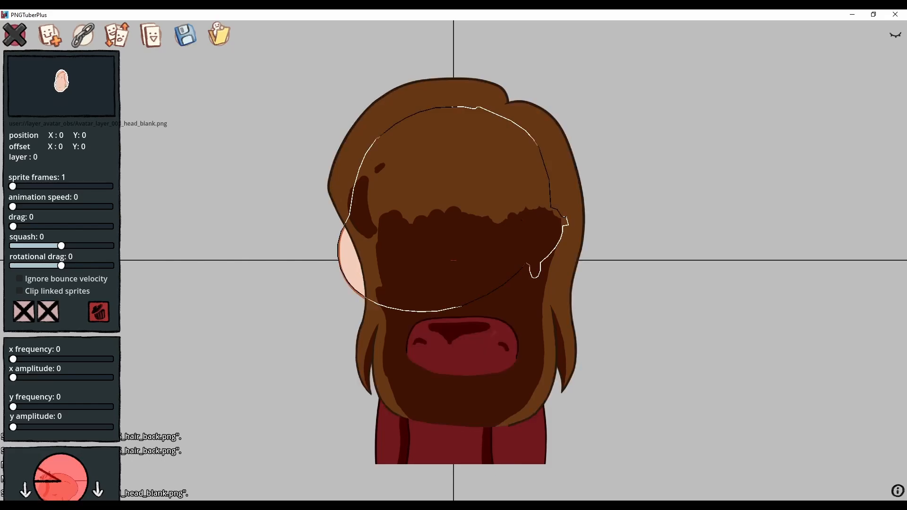
key("bracketright")
key("bracketright")
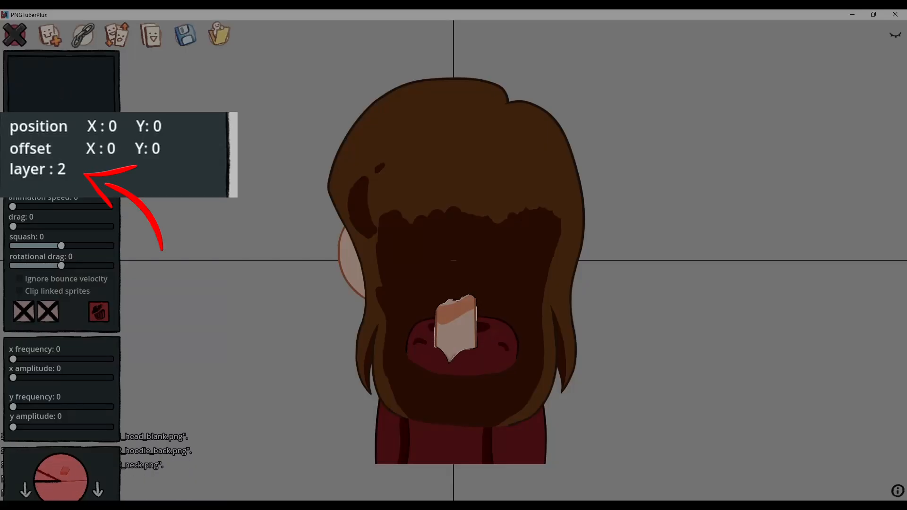
- Raise the hoodie_front sprite in front of the neck and the back hair
key("bracketright")
scroll(453, 283, "down", 1)
key("bracketright")
key("bracketright")
key("bracketright")
key("bracketright")
scroll(454, 283, "down", 1)
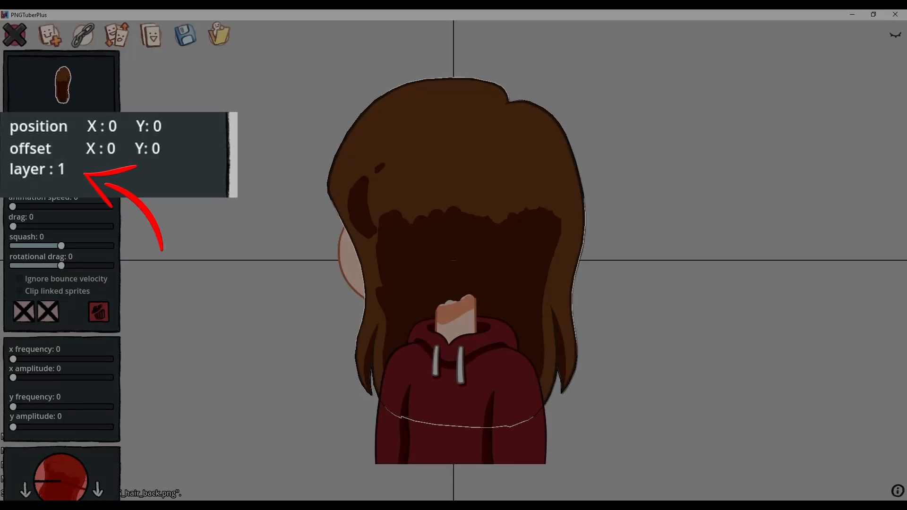
- Raise the head_blank sprite in front of the neck and the back hair
scroll(454, 283, "down", 1)
key("bracketright")
key("bracketright")
key("bracketright")
key("bracketright")
key("bracketright")
scroll(454, 284, "up", 1)
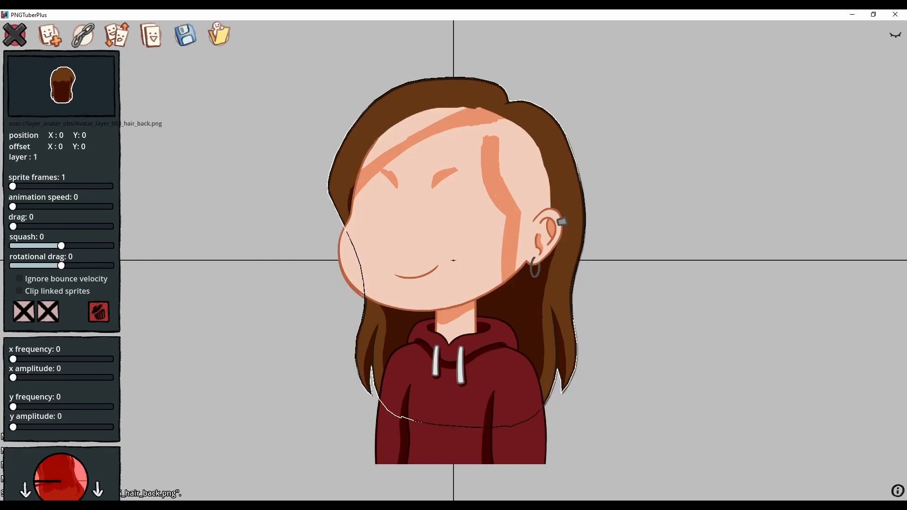
- Select the eyes_open sprite and raise it to layer 3
scroll(453, 283, "down", 7)
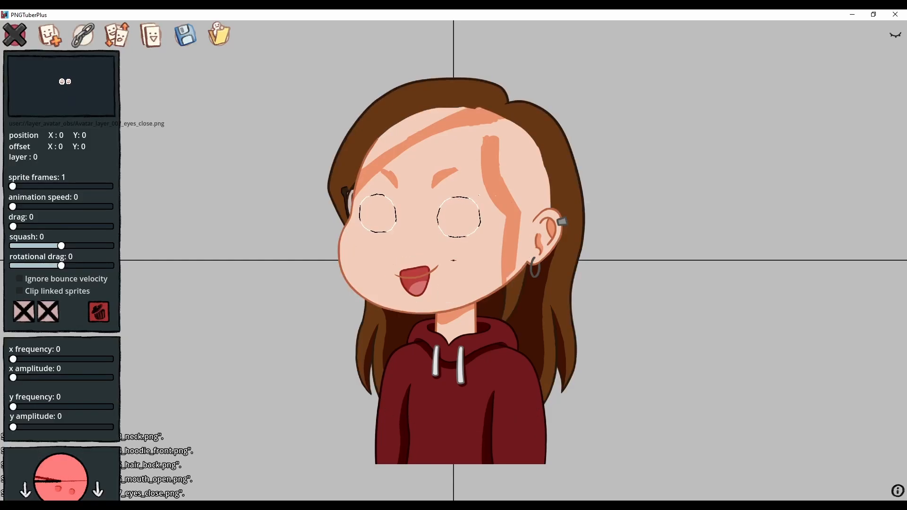
scroll(454, 283, "down", 1)
key("e")
key("e")
key("e")
key("e")
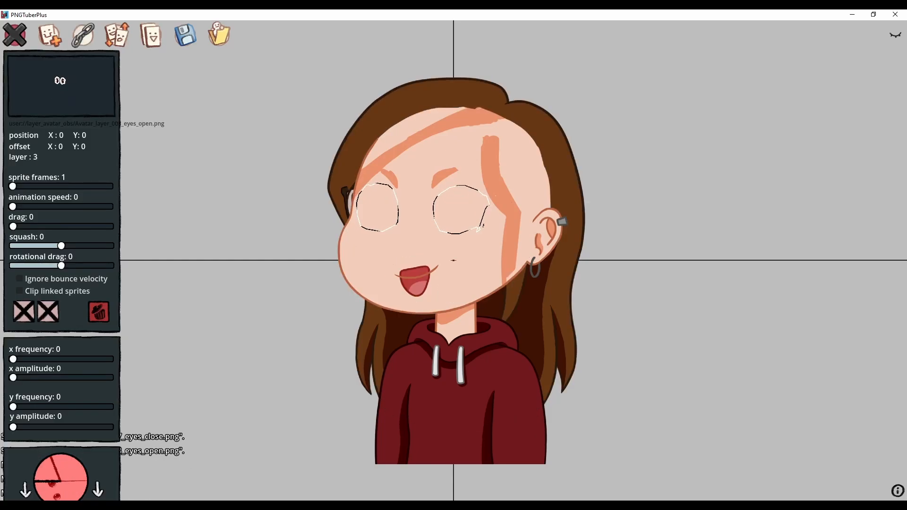
- Select the eyes_close sprite and raise it to layer 4
scroll(454, 284, "down", 1)
scroll(453, 284, "up", 3)
scroll(453, 284, "down", 1)
key("e")
key("e")
key("e")
key("e")
key("e")
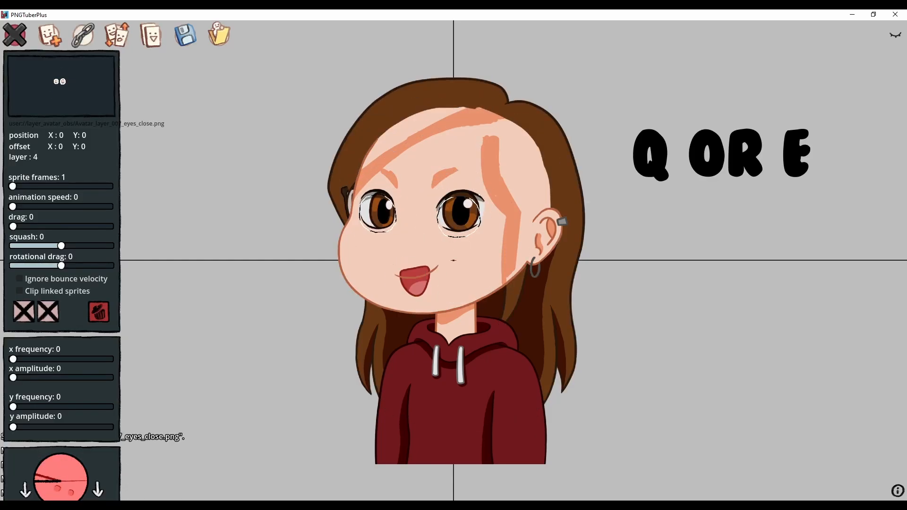
- Select the eyebrows sprite and raise it to layer 8, in front of the face
scroll(454, 284, "down", 4)
scroll(453, 283, "up", 1)
scroll(453, 284, "down", 1)
key("e")
key("e")
key("e")
key("e")
key("e")
key("e")
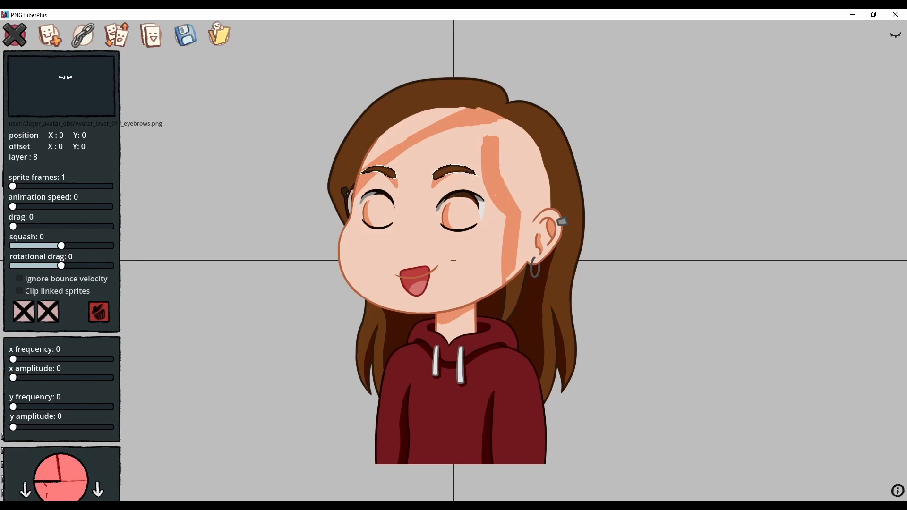
- Raise the glasses sprite in front of the eyes and the face
scroll(454, 284, "down", 3)
scroll(453, 283, "down", 7)
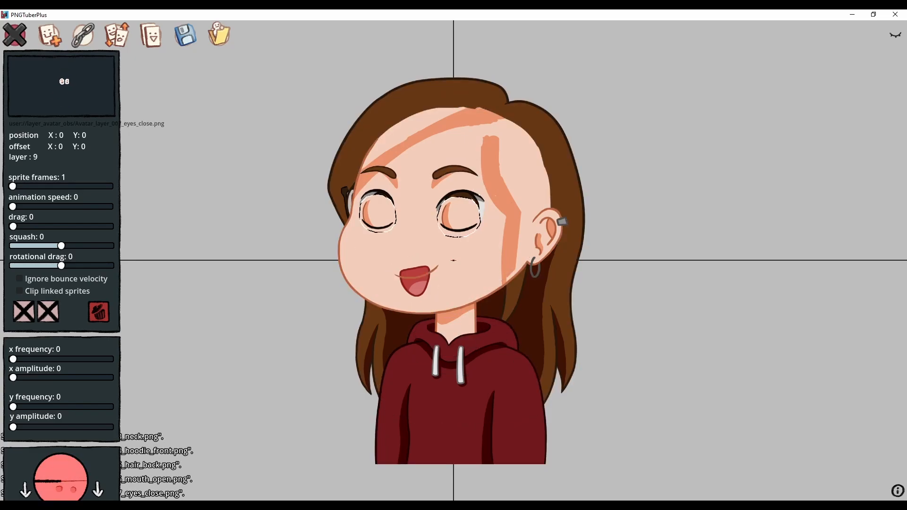
key("e")
key("e")
key("e")
key("e")
key("e")
key("e")
key("e")
key("e")
key("e")
key("e")
key("e")
- Raise the hair_front sprite to layer 8 so the fringe covers the forehead
scroll(453, 284, "up", 3)
key("e")
key("e")
key("e")
key("e")
key("e")
key("e")
key("e")
key("e")
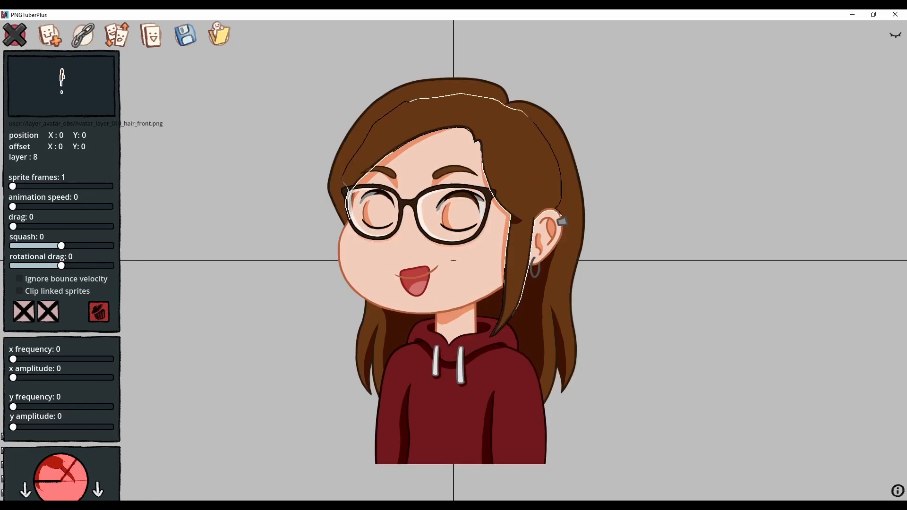
- Raise the mouth_open sprite to layer 7, in front of the closed mouth, and deselect it
scroll(453, 283, "down", 7)
scroll(454, 284, "up", 1)
key("e")
left_click(684, 283)
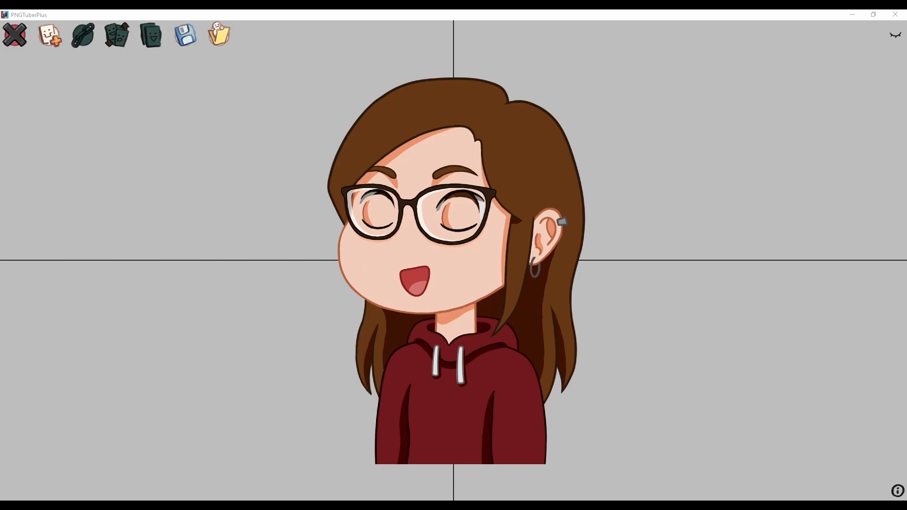
- Compare the eyes_open and eyes_close sprites, and change the blink visibility option of eyes_close
scroll(685, 283, "up", 1)
scroll(453, 284, "down", 1)
scroll(453, 283, "up", 1)
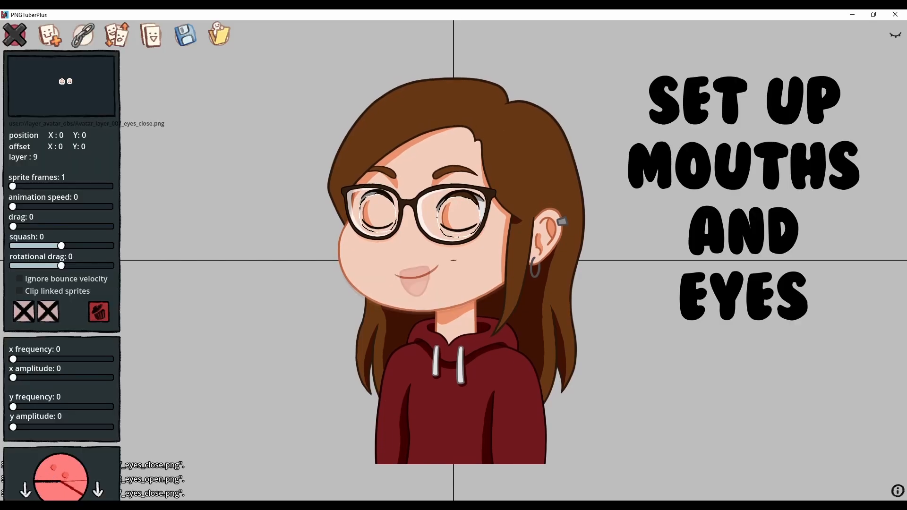
scroll(454, 284, "down", 1)
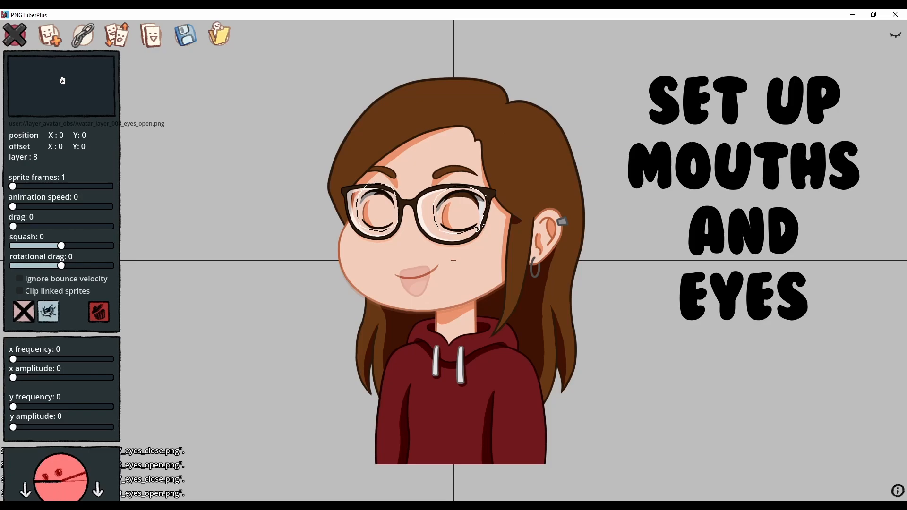
scroll(454, 284, "up", 1)
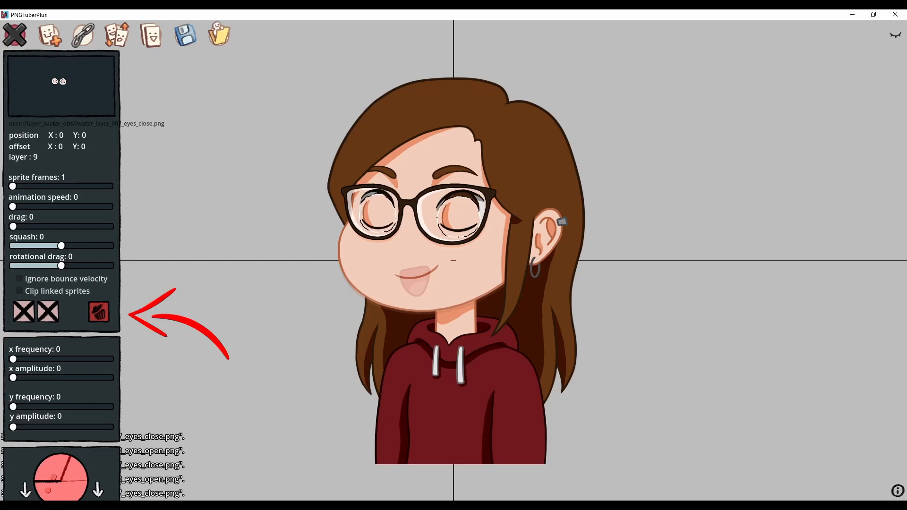
left_click(48, 312)
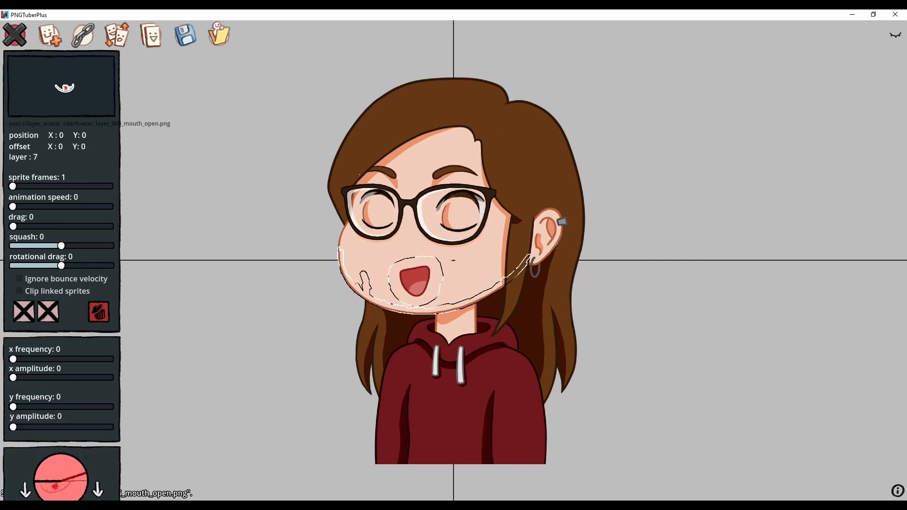
- Cycle the mouth_open sprite's blink and talking visibility options through their states, back to both unset
left_click(48, 312)
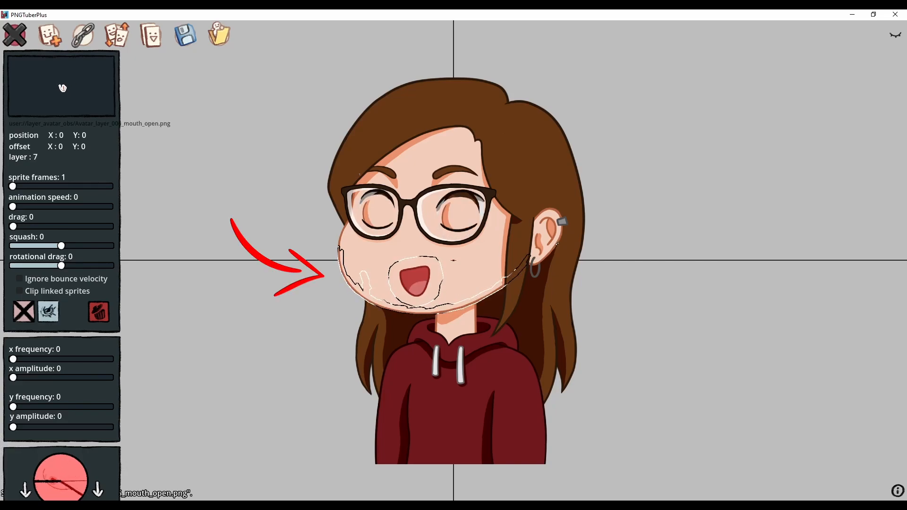
left_click(49, 312)
left_click(48, 312)
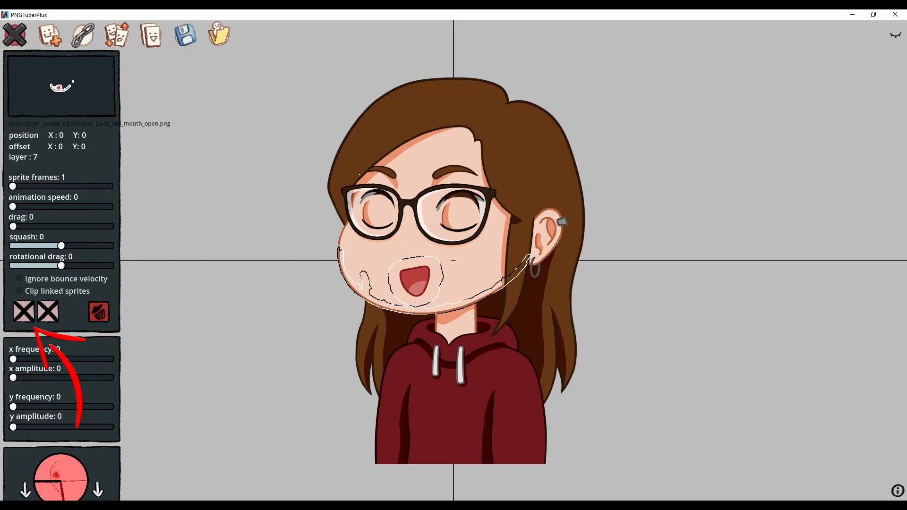
left_click(23, 312)
left_click(24, 312)
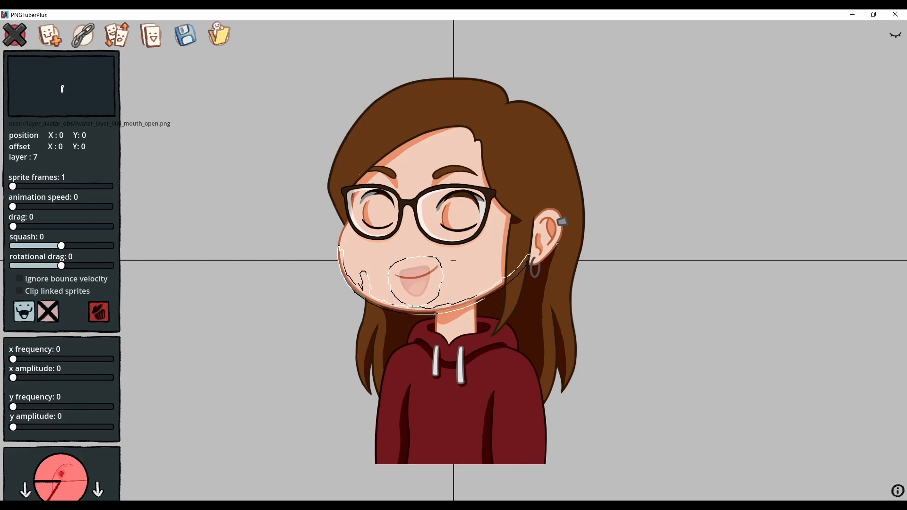
left_click(23, 312)
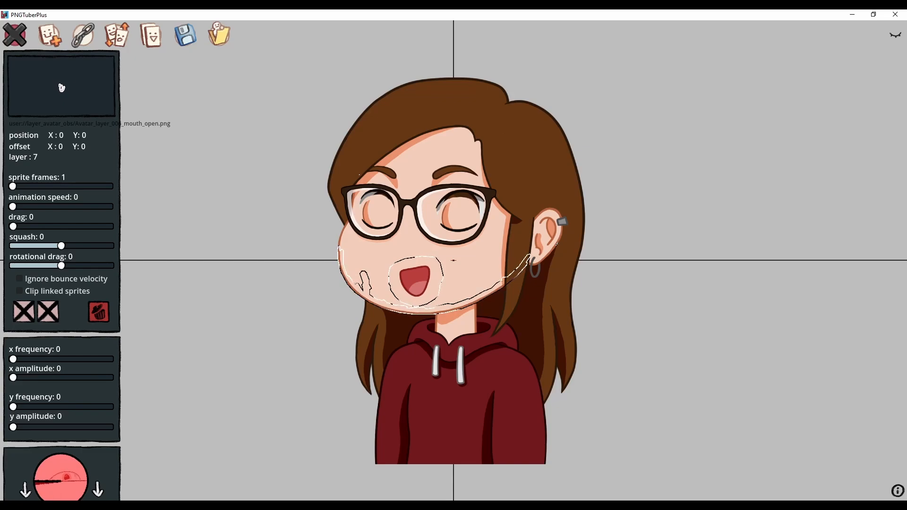
- Set the mouth_open sprite to show only while talking, and preview the avatar outside editing mode
left_click(416, 276)
left_click(23, 312)
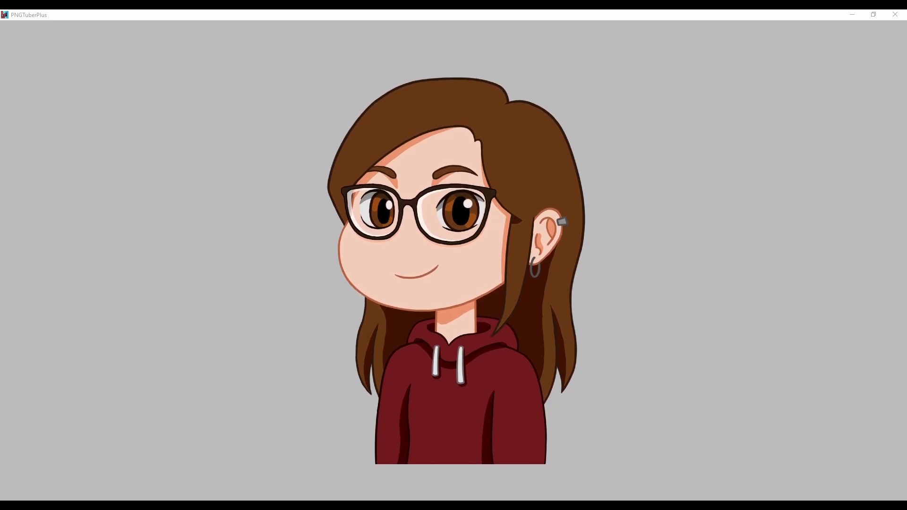
key("alt+Tab")
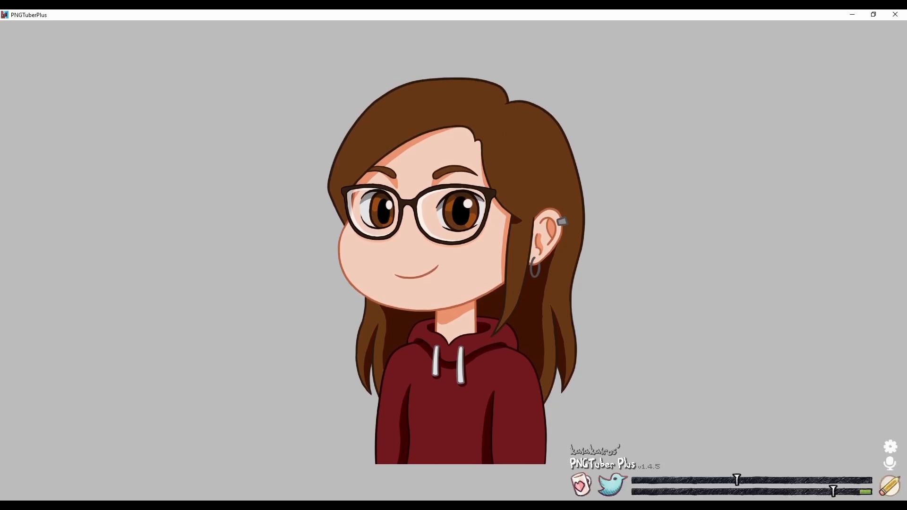
- Return to editing mode and save the avatar as miss_quidam_avatar in the layer_avatar_obs folder
left_click(889, 486)
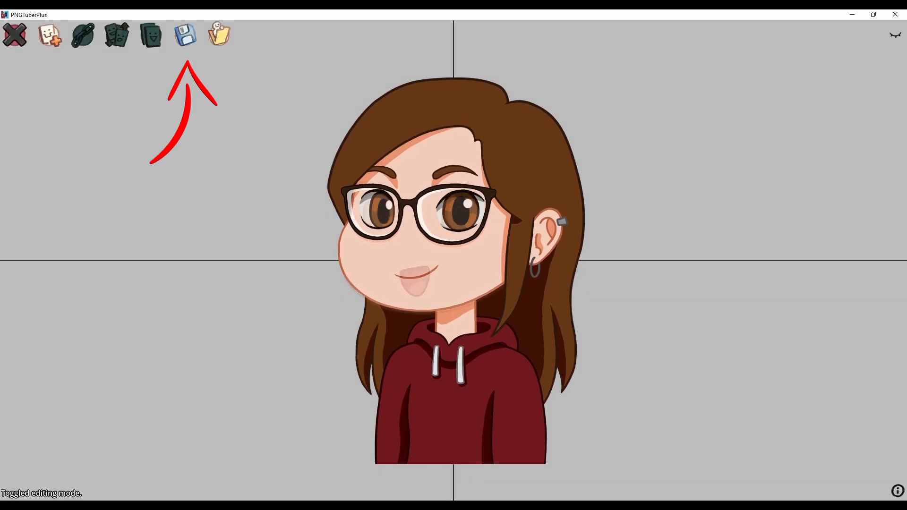
left_click(186, 35)
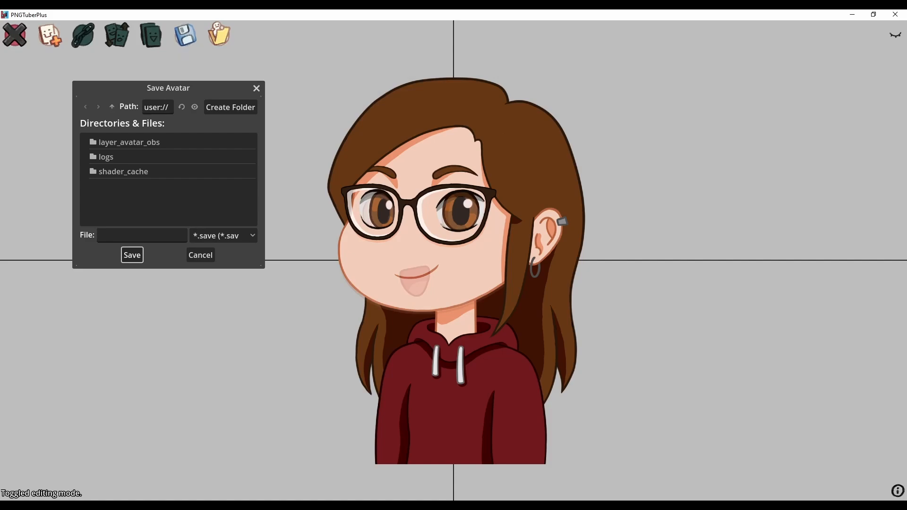
double_click(129, 142)
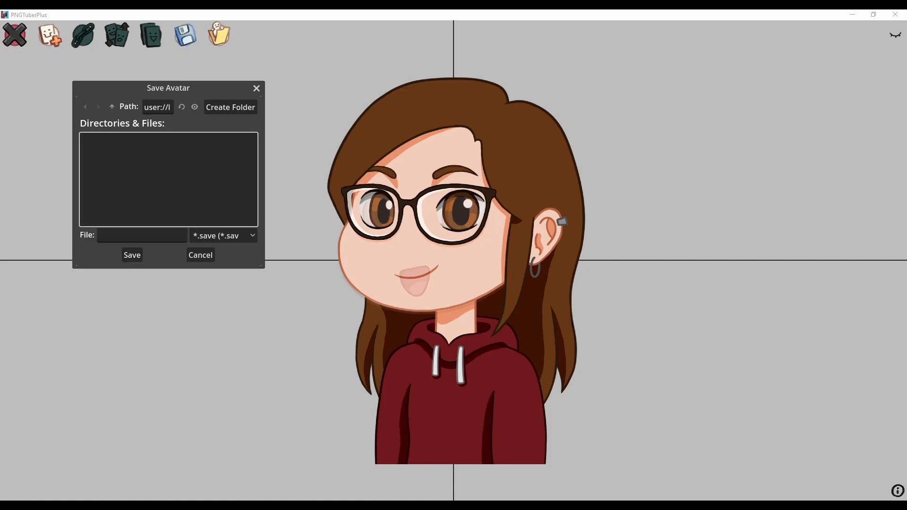
left_click(142, 236)
type("miss_quidam_avatar")
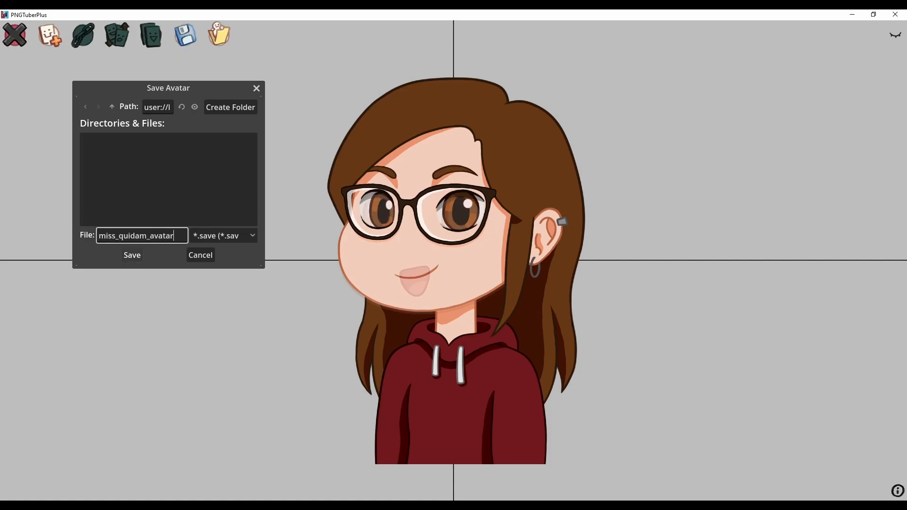
left_click(132, 256)
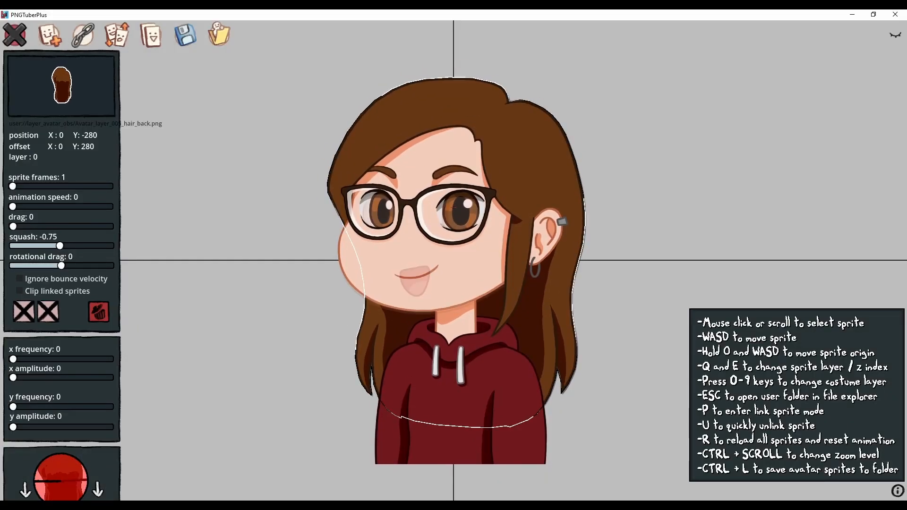
- Adjust the squash of the hair_back sprite, and link the glasses sprite to the head_blank sprite as its parent
left_click_drag(62, 246, 64, 245)
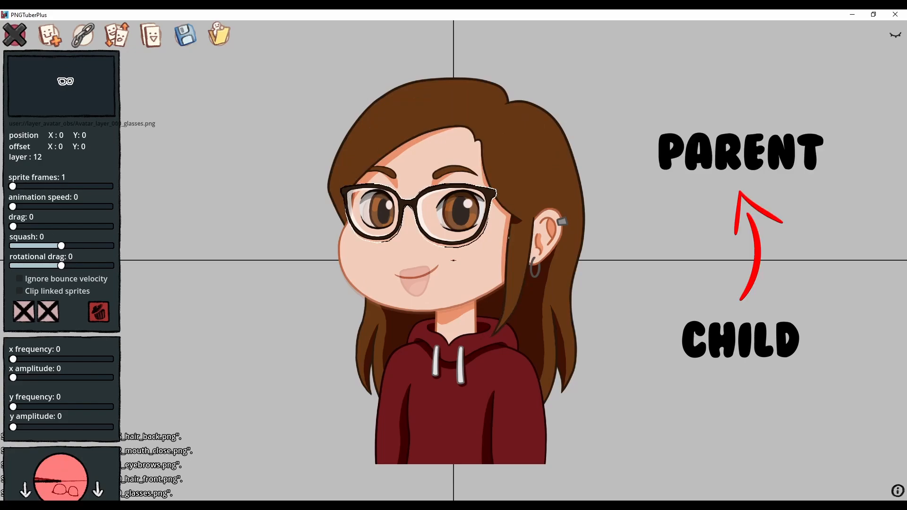
left_click(82, 35)
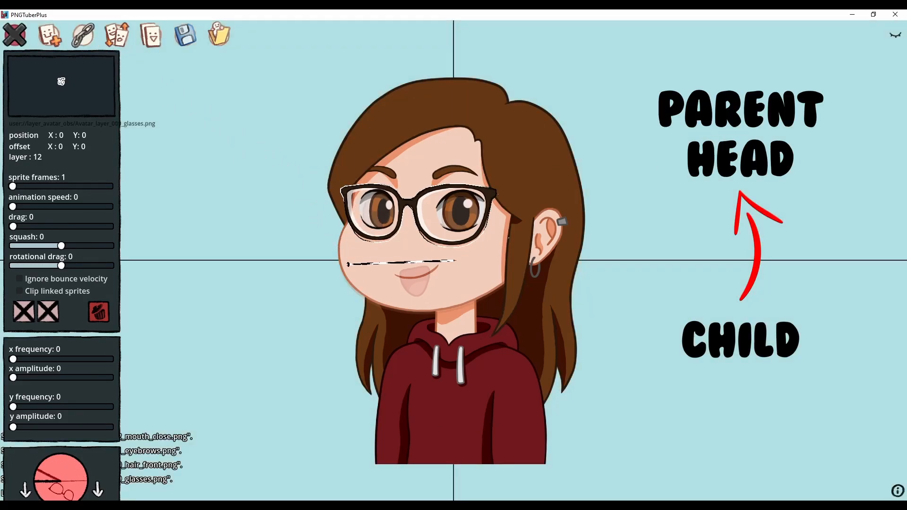
left_click(455, 260)
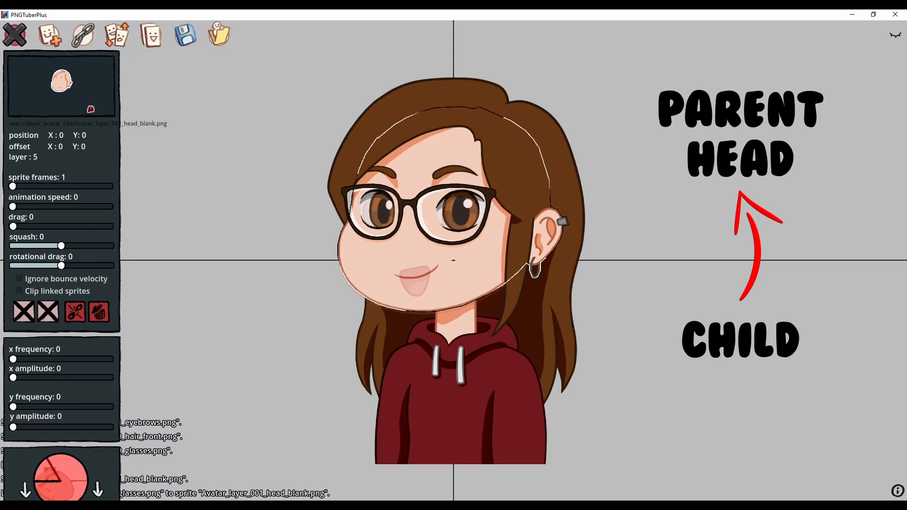
- Link the eyes_close and eyes_open sprites to the head_blank sprite as its children
left_click(458, 217)
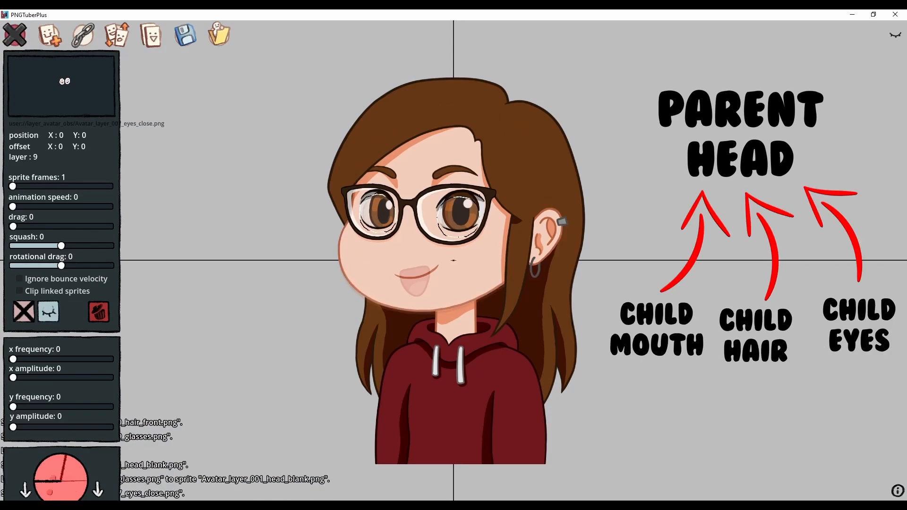
left_click(83, 35)
left_click(442, 261)
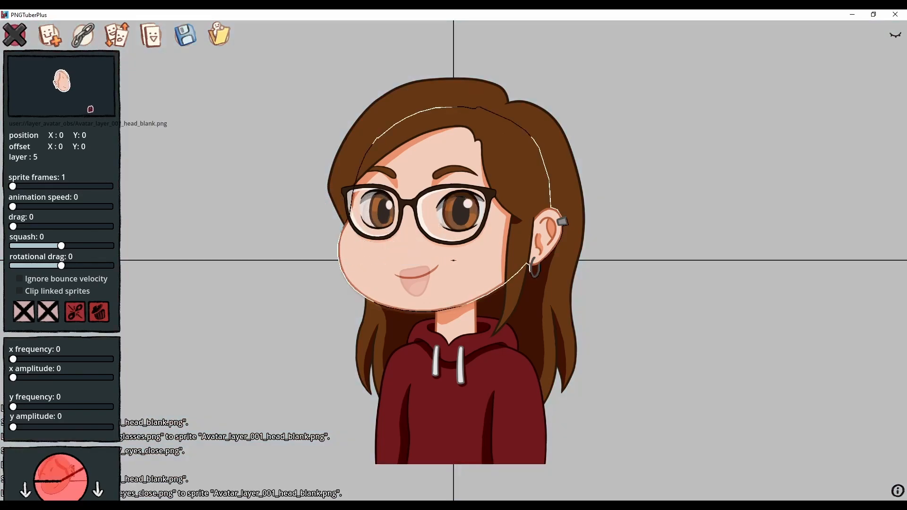
left_click(459, 215)
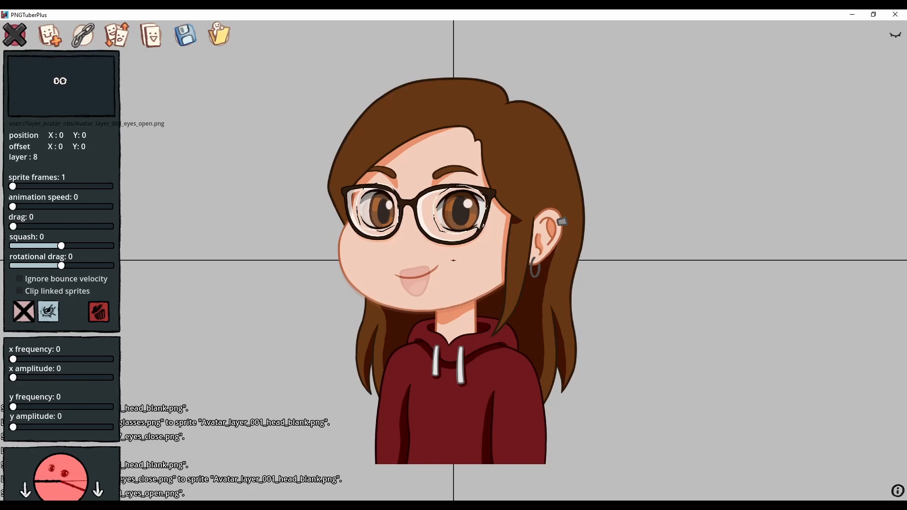
left_click(83, 35)
left_click(345, 258)
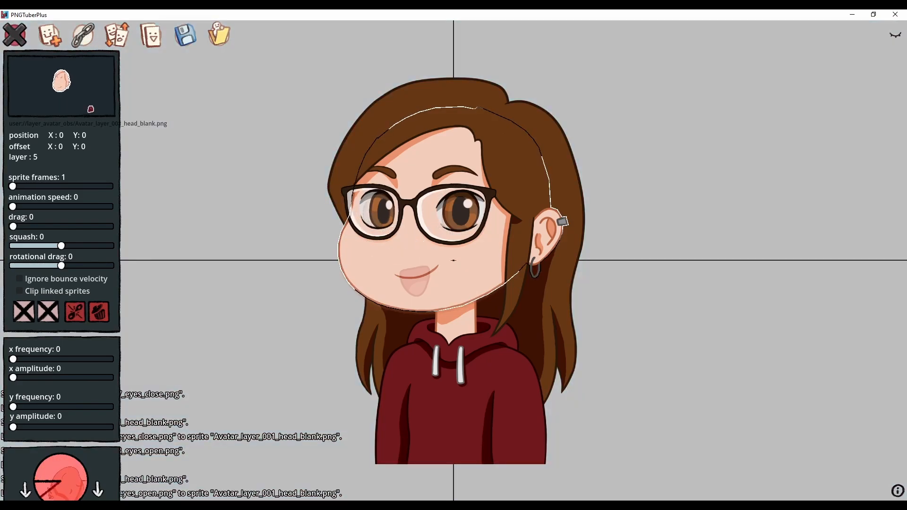
- Link the eyebrows sprite to the head_blank sprite as its parent
double_click(373, 171)
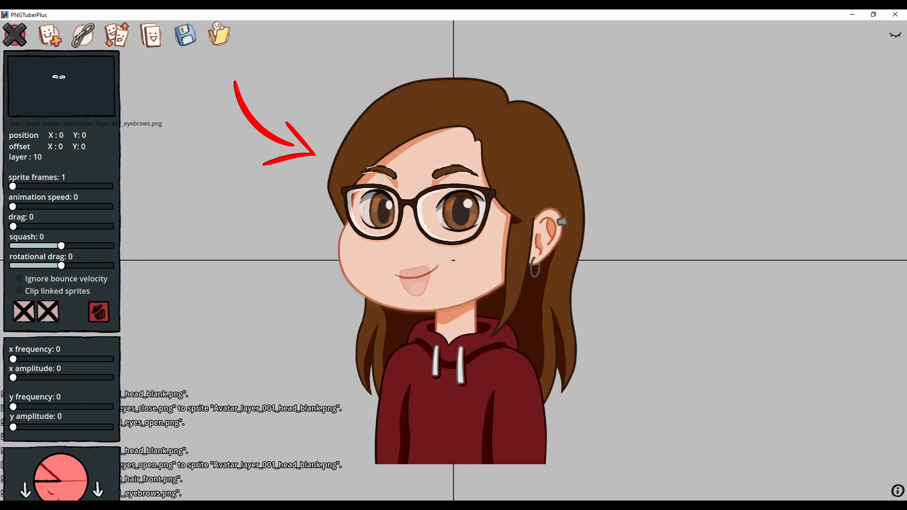
left_click(82, 34)
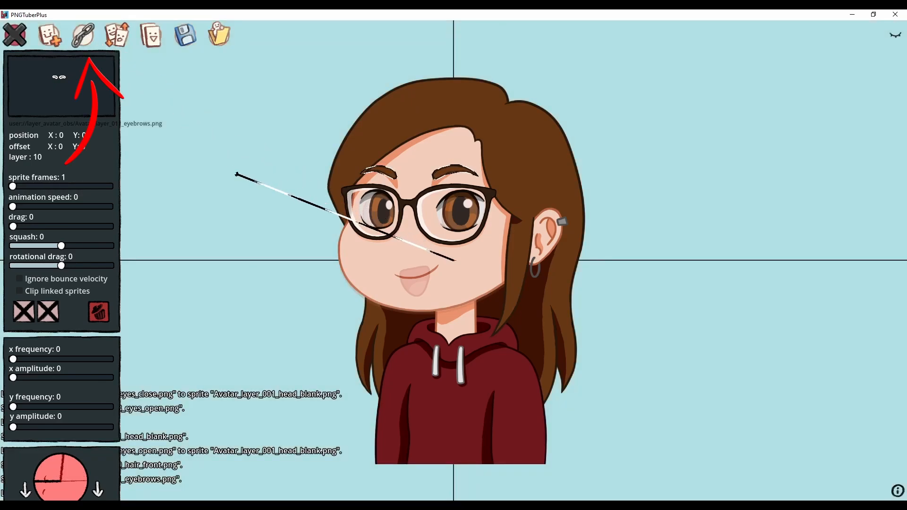
left_click(349, 275)
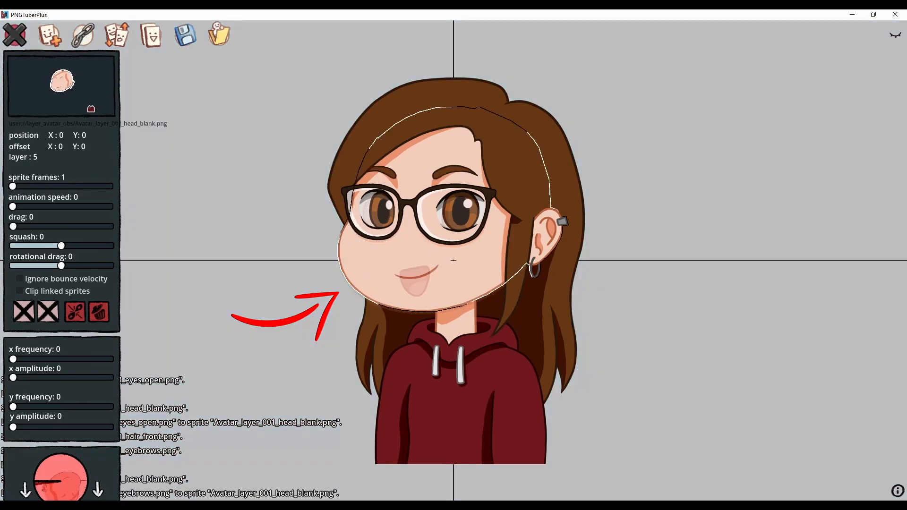
- Try an x amplitude of 40 and a y amplitude of 52 on the hoodie_front sprite, and reset the x amplitude to 0
scroll(61, 283, "down", 5)
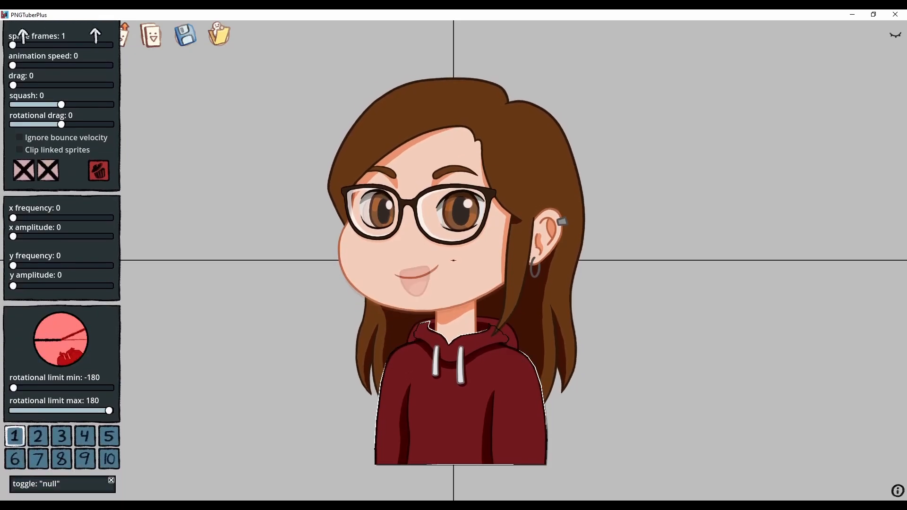
left_click(491, 326)
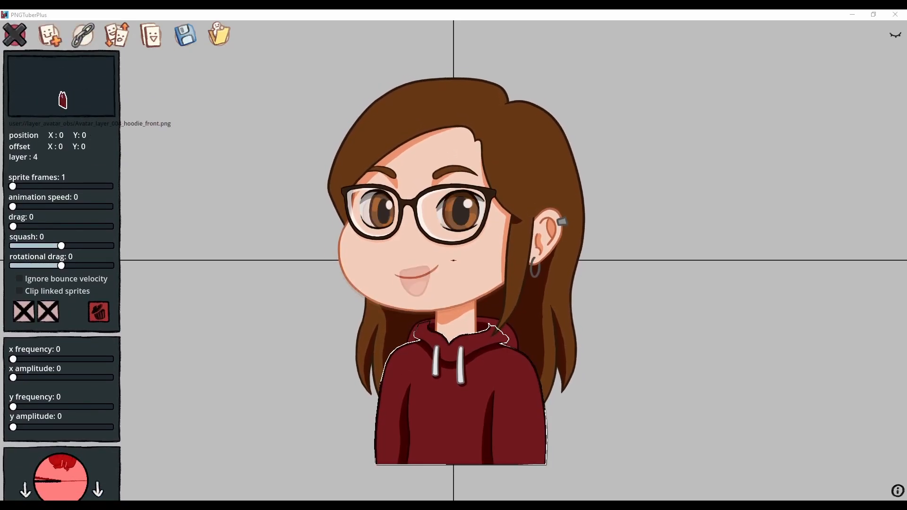
left_click_drag(22, 377, 27, 378)
left_click_drag(19, 427, 12, 407)
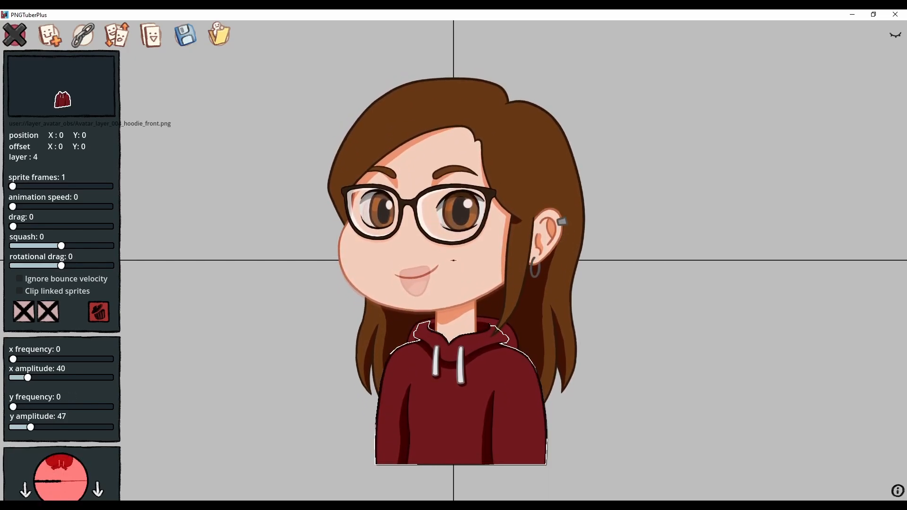
left_click_drag(12, 359, 13, 359)
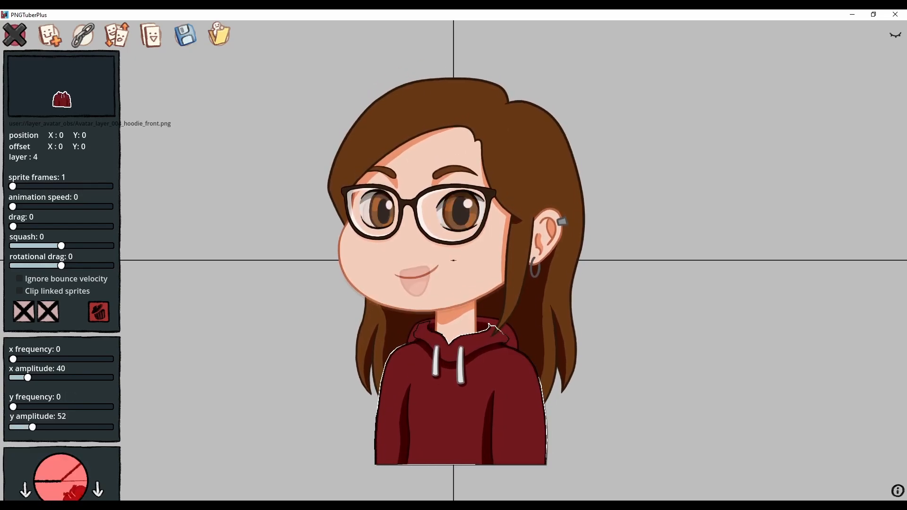
left_click_drag(27, 378, 13, 377)
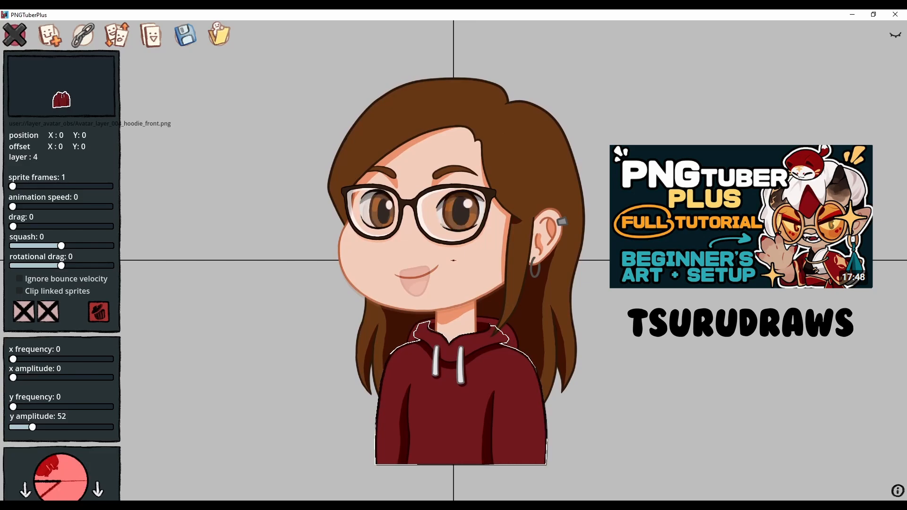
- Try out the hoodie_front sprite's rotational limits, and return them to -180 and 180
scroll(61, 260, "down", 5)
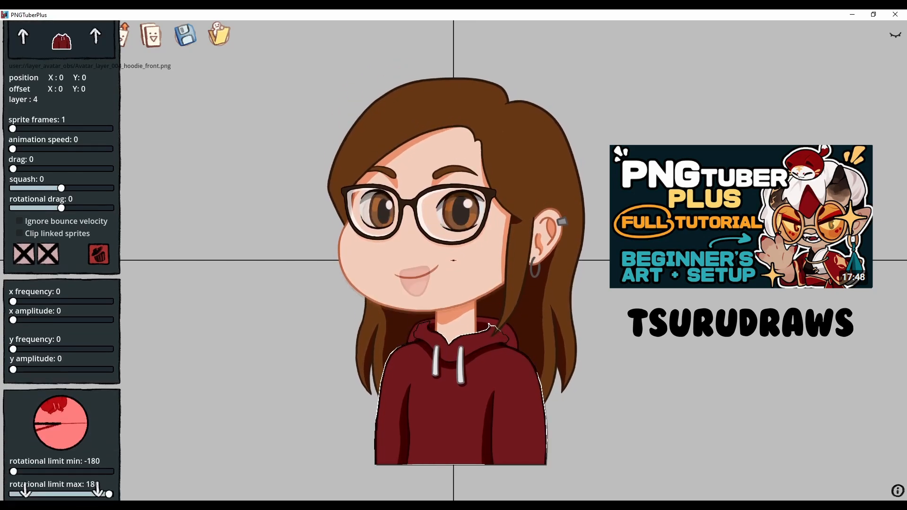
left_click_drag(13, 411, 109, 411)
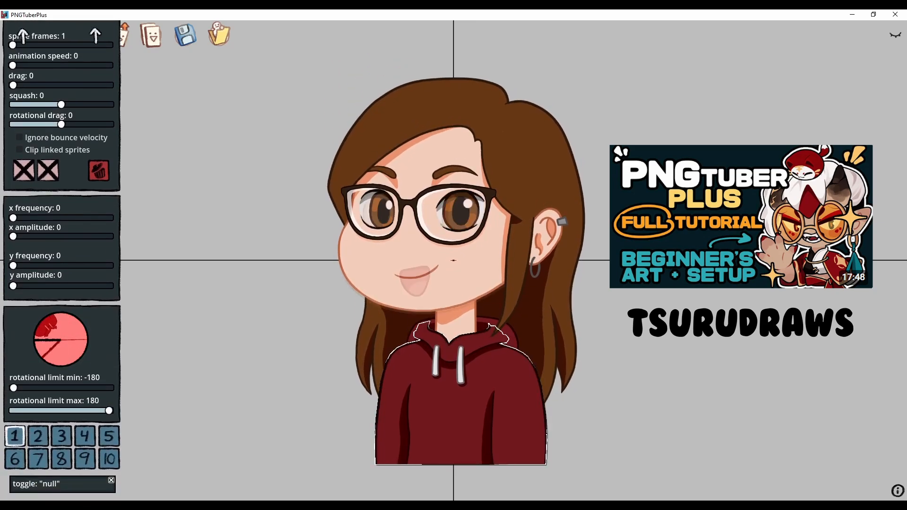
mouse_move(13, 388)
left_mouse_down()
mouse_move(110, 388)
mouse_move(13, 388)
left_mouse_up()
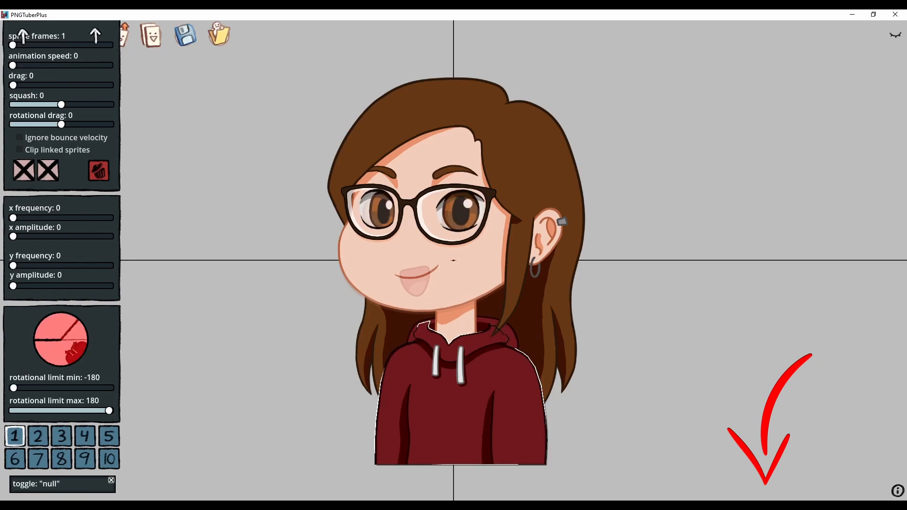
- Look through the settings of the glasses, head_blank and hair_back sprites, and leave editing mode
left_click(408, 203)
left_click(408, 203)
scroll(61, 260, "down", 4)
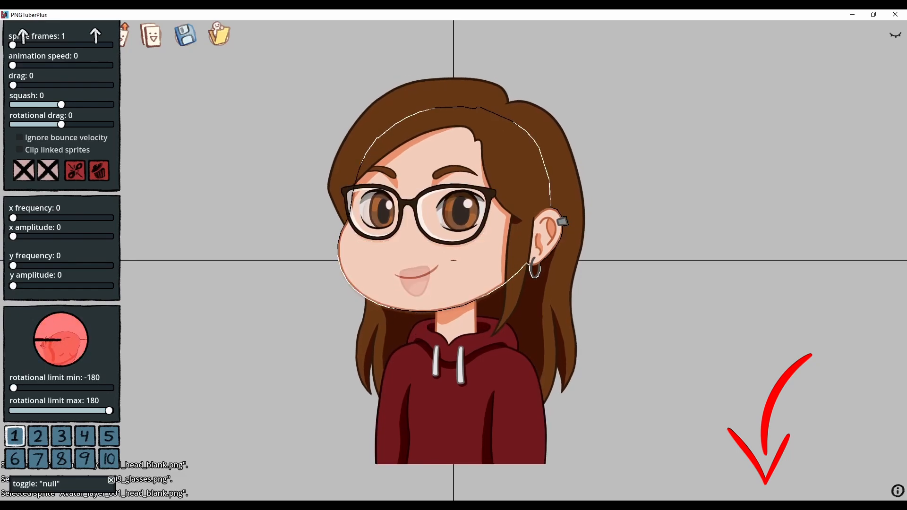
scroll(61, 260, "up", 2)
mouse_move(59, 36)
scroll(453, 330, "down", 3)
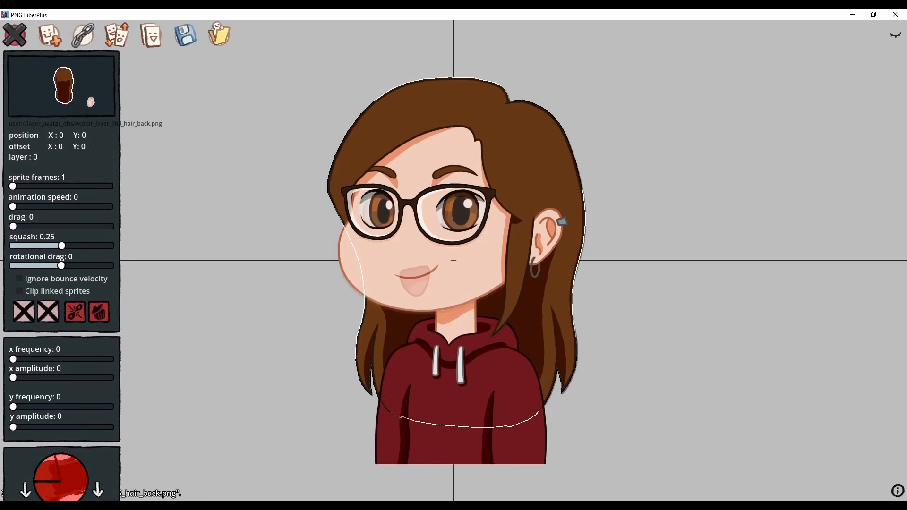
left_click(264, 292)
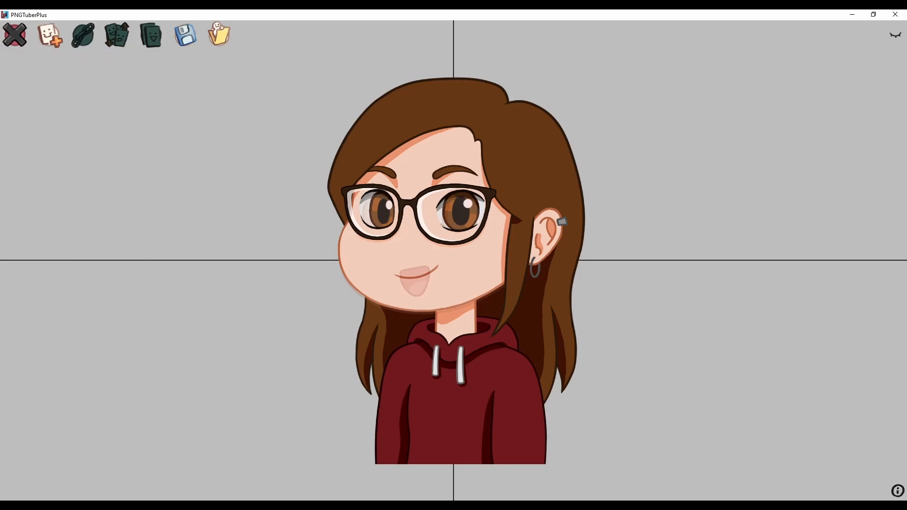
left_click(15, 35)
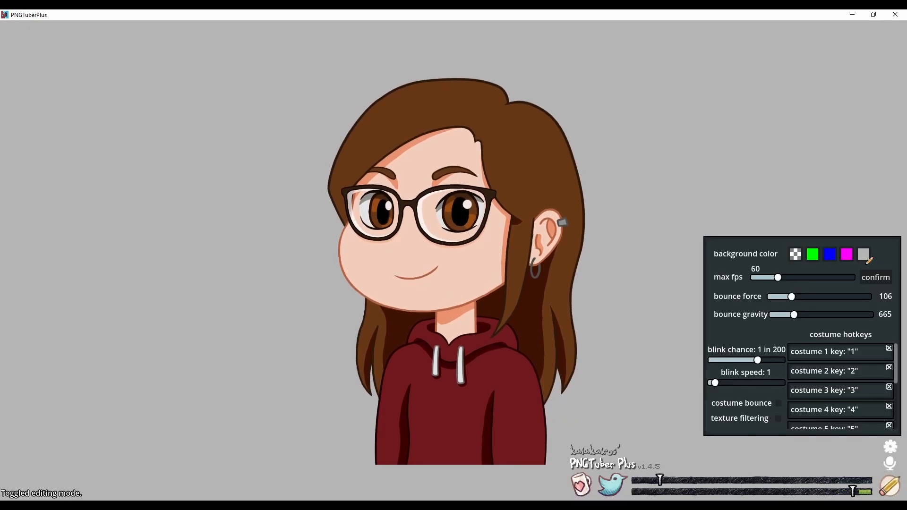
- Try out the avatar's bounce force, bounce gravity and blink speed settings
left_click_drag(791, 297, 791, 297)
left_click_drag(793, 315, 799, 314)
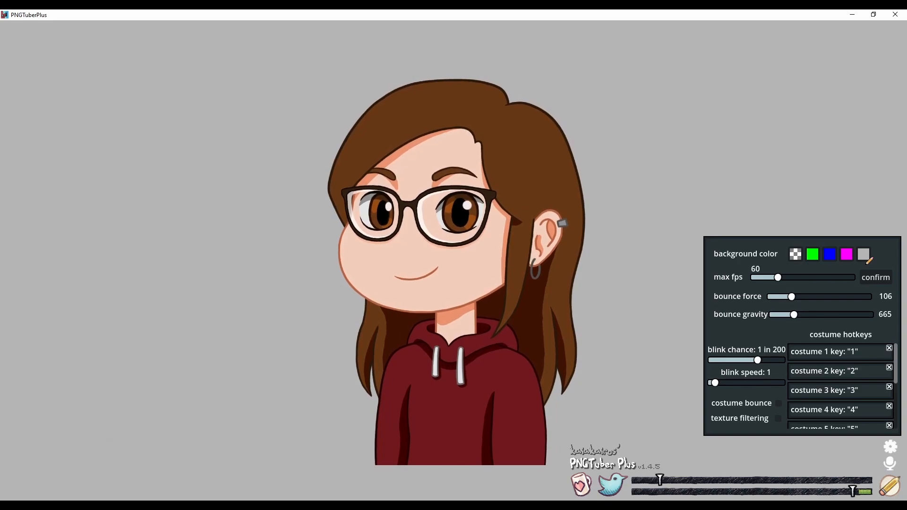
left_click_drag(714, 382, 728, 382)
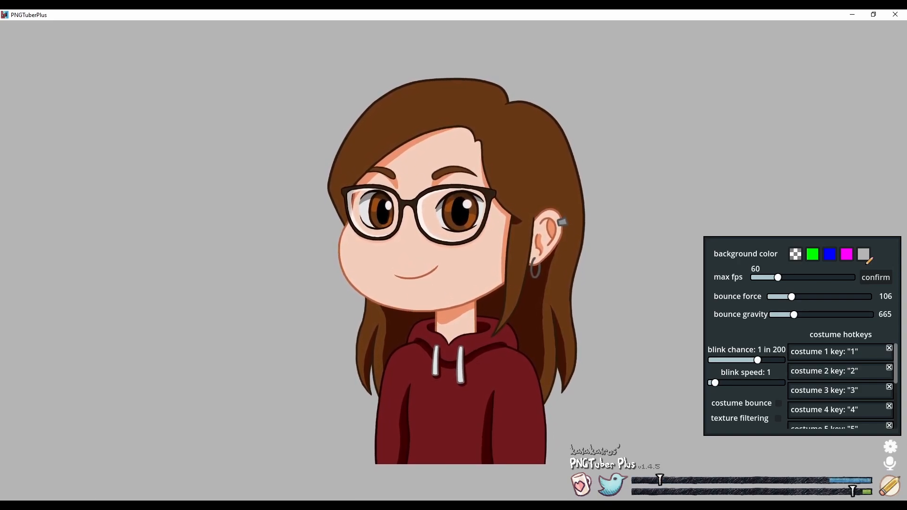
left_click_drag(715, 382, 756, 383)
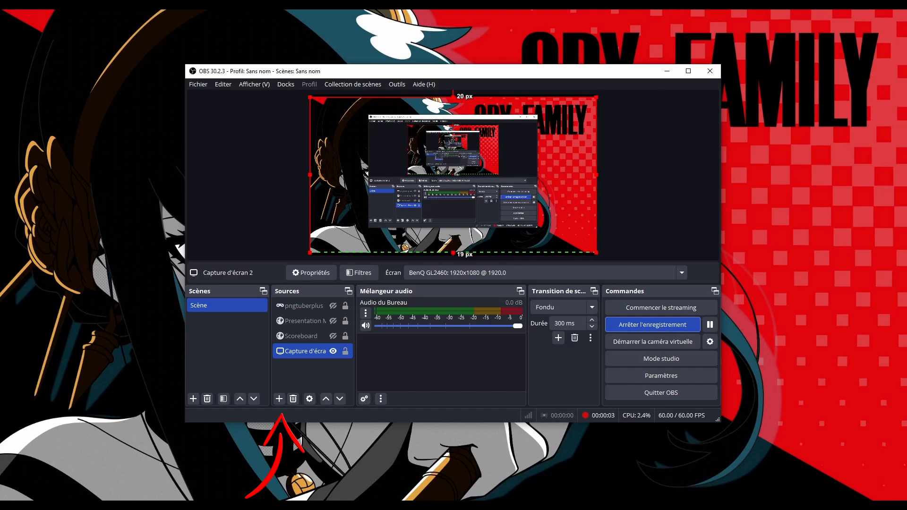
- In OBS, add a new game capture source (Capture de jeu) named PNGtuberplus to the scene
left_click(279, 400)
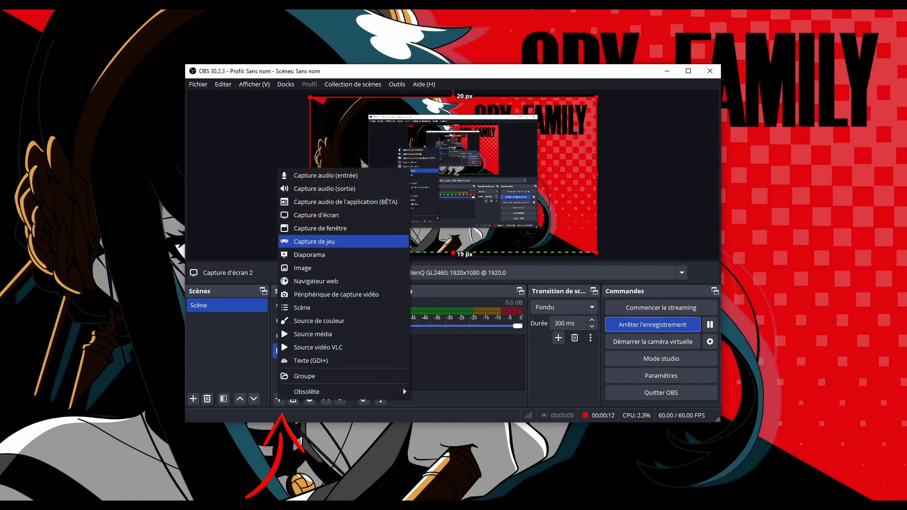
left_click(314, 241)
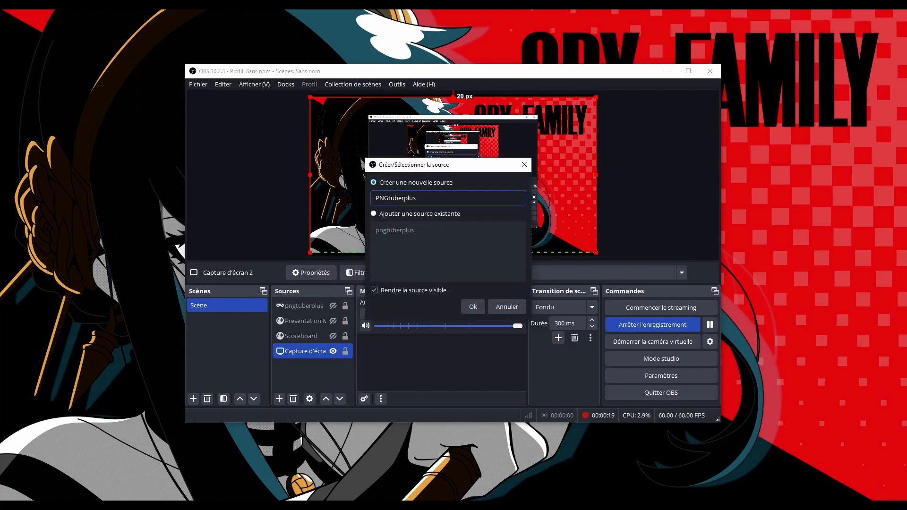
type("PNGtuberplus")
left_click(473, 306)
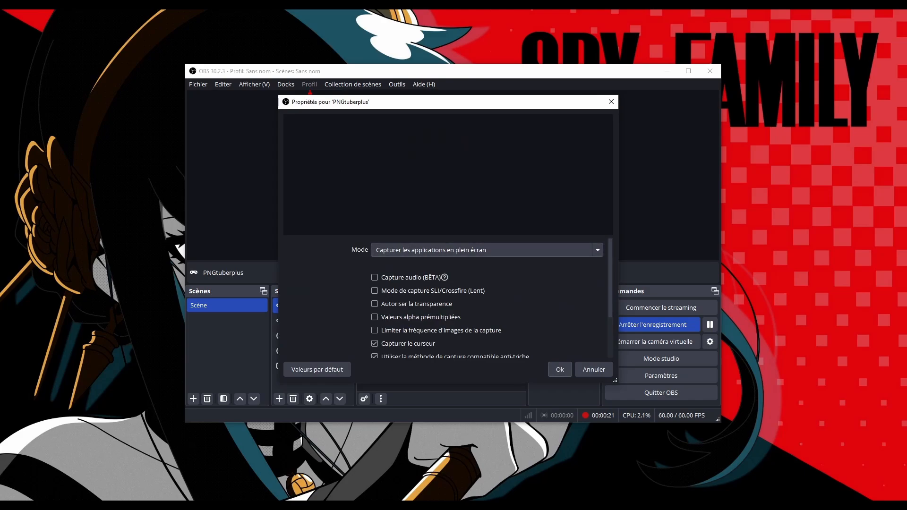
- Set the capture mode to "Capturer une fenêtre spécifique" and open the choice of windows to capture
left_click(487, 250)
left_click(417, 272)
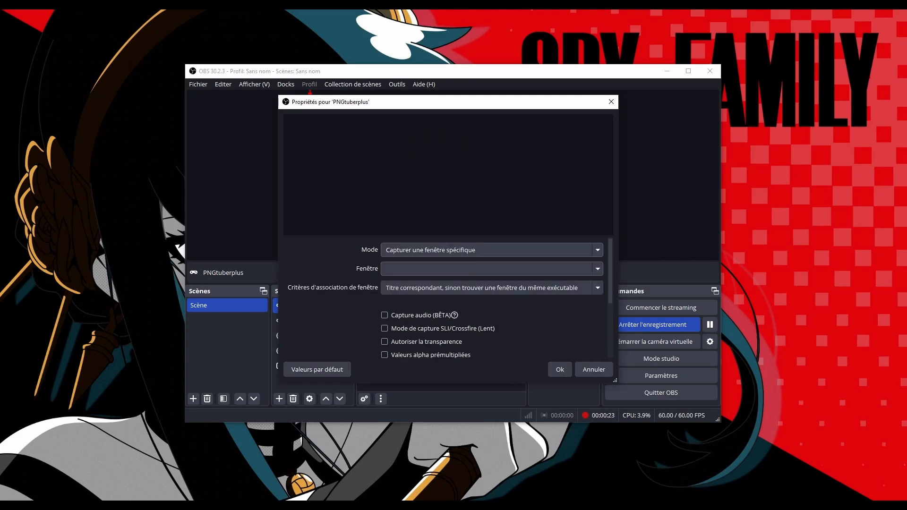
left_click(417, 269)
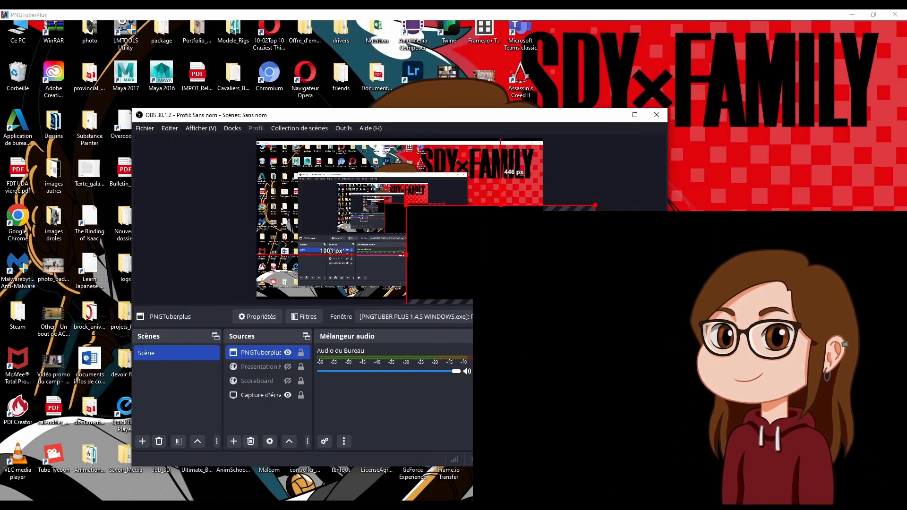
- Reposition and resize the PNGTuberplus capture over the screen capture in the lower-right part of the scene
left_click_drag(418, 219, 403, 212)
left_click(259, 367)
left_click(258, 381)
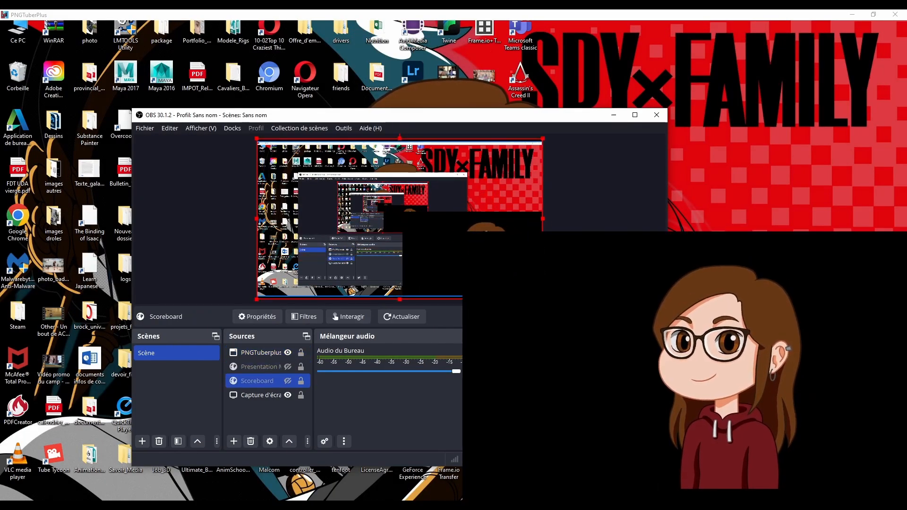
left_click(260, 352)
left_click_drag(403, 256, 454, 255)
left_click_drag(569, 256, 524, 255)
left_click(259, 367)
left_click_drag(454, 255, 509, 262)
left_click(258, 381)
left_click(260, 353)
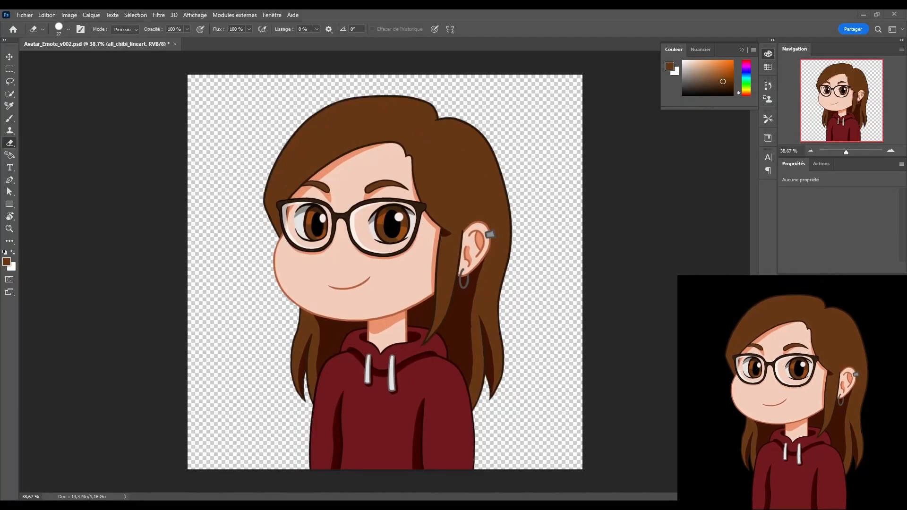